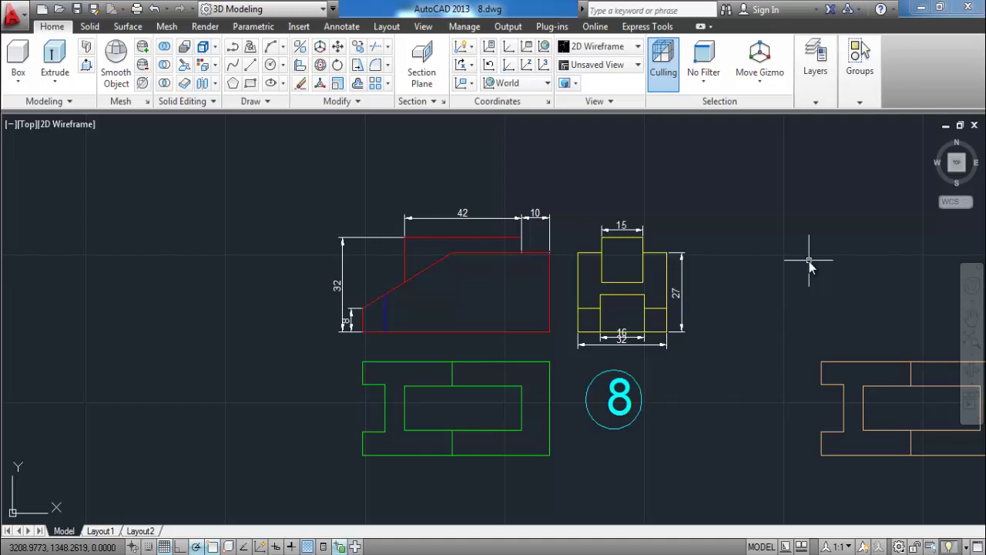
- Pan the 3D view of Drawing7 left so the coloured profiles sit in view
{"action": "middle_click_drag", "start_coordinate": [774, 262], "coordinate": [675, 260]}
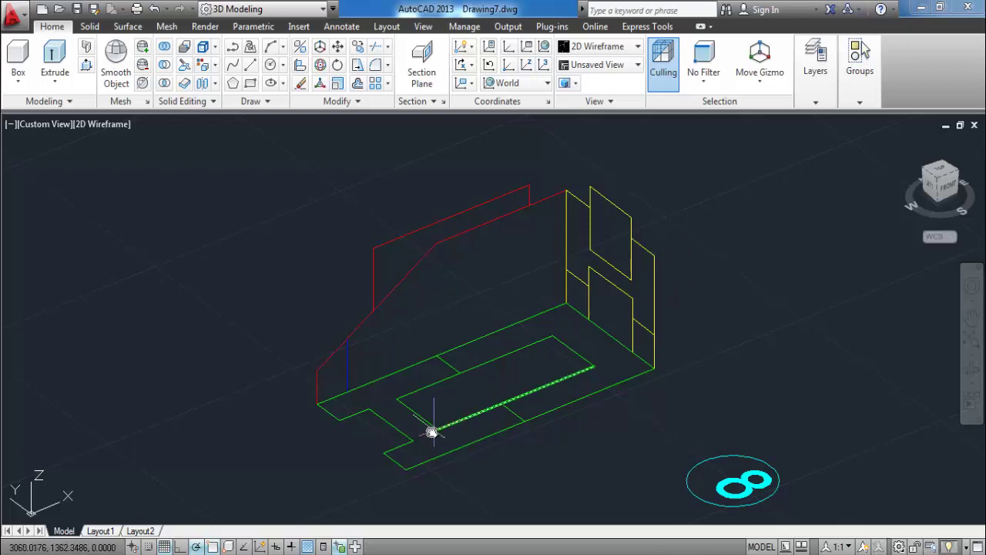
- Zoom around the wireframe, pick the short blue line, and start the UCS command
{"action": "scroll", "coordinate": [447, 416], "scroll_direction": "up", "scroll_amount": 2}
{"action": "scroll", "coordinate": [493, 377], "scroll_direction": "down", "scroll_amount": 2}
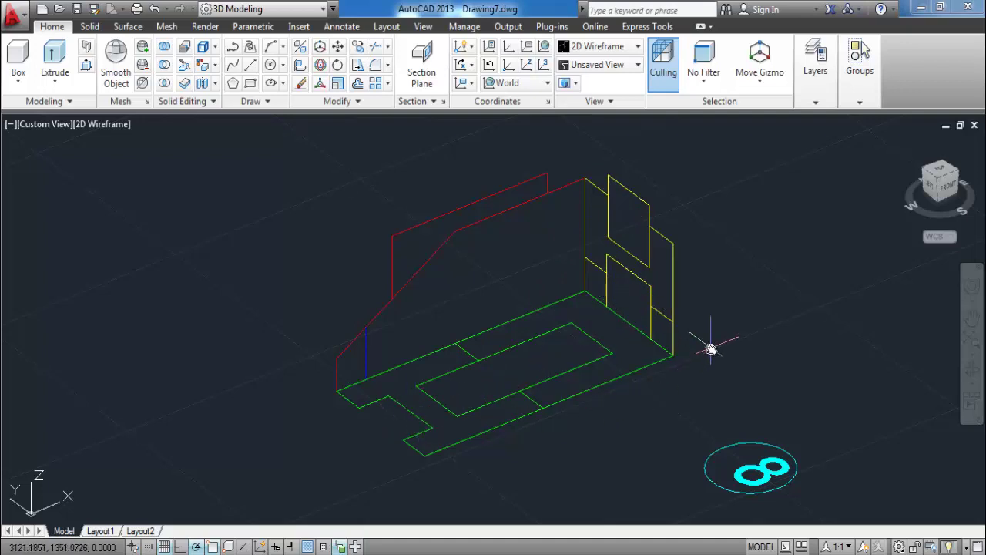
{"action": "scroll", "coordinate": [343, 374], "scroll_direction": "up", "scroll_amount": 2}
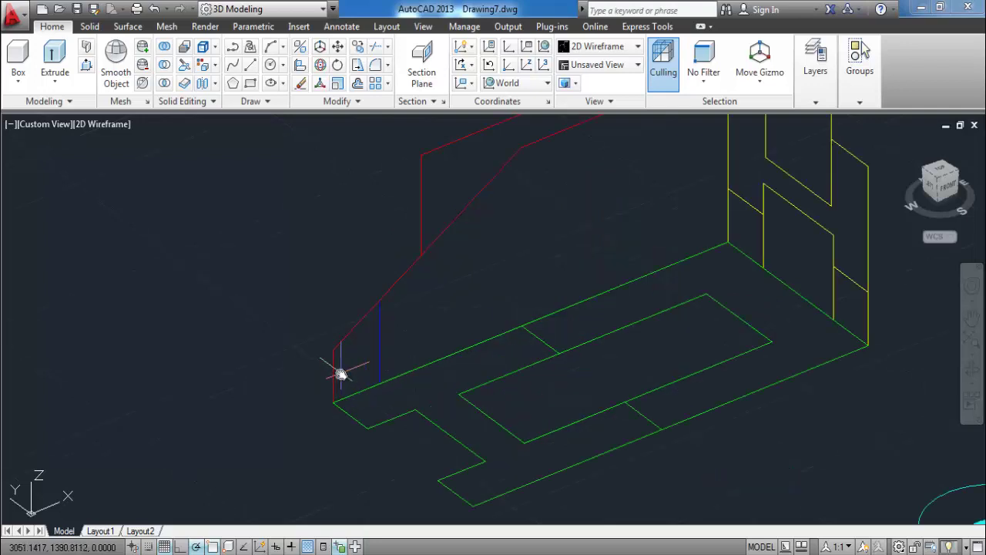
{"action": "scroll", "coordinate": [401, 342], "scroll_direction": "down", "scroll_amount": 2}
{"action": "left_click", "coordinate": [399, 339]}
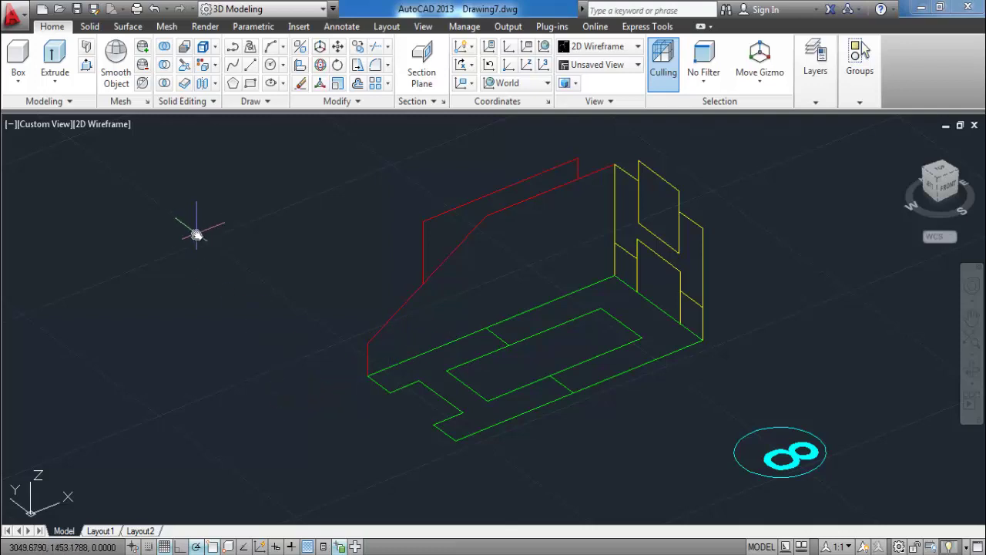
{"action": "type", "text": "ucs"}
{"action": "key", "text": "Return"}
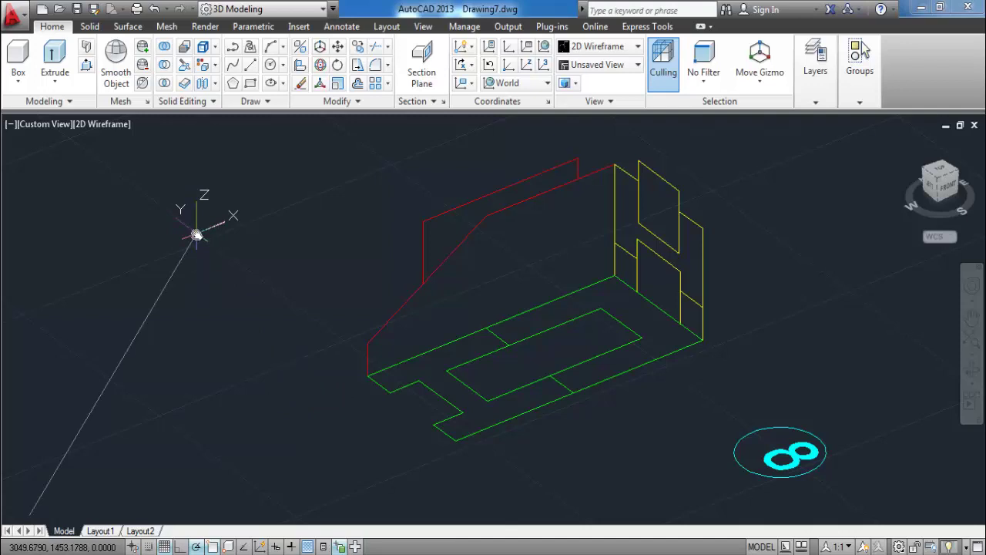
- Place the UCS origin at the outline corner, X along the green edge, Y up the red profile
{"action": "left_click", "coordinate": [366, 377]}
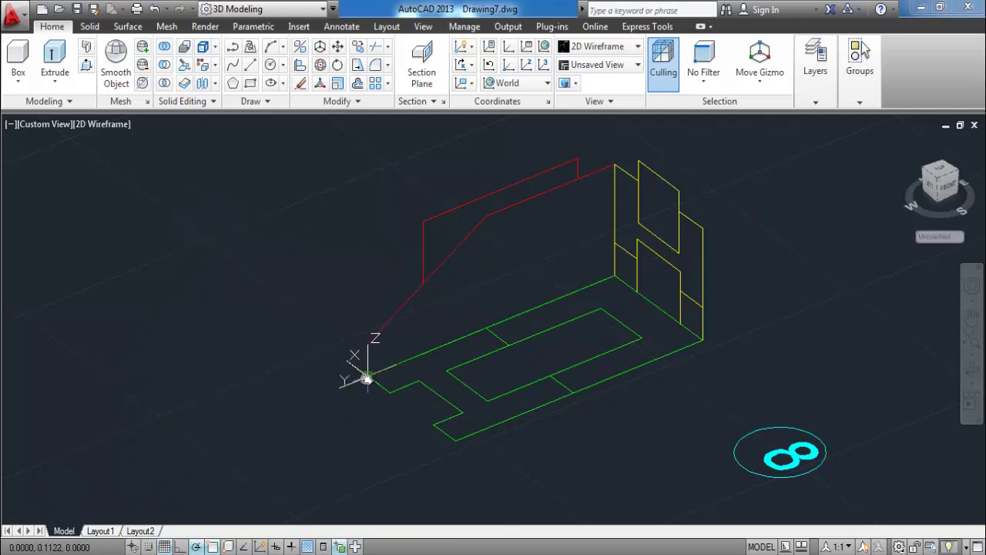
{"action": "left_click", "coordinate": [768, 219]}
{"action": "left_click", "coordinate": [362, 191]}
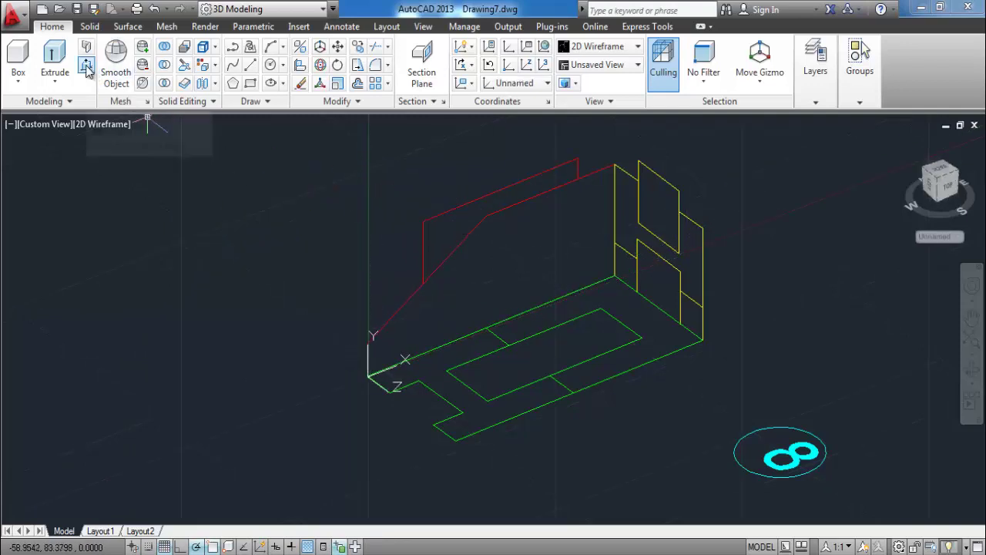
- Presspull the red front profile to the yellow outline's corner, then orbit to check the solid
{"action": "left_click", "coordinate": [86, 67]}
{"action": "left_click", "coordinate": [444, 297]}
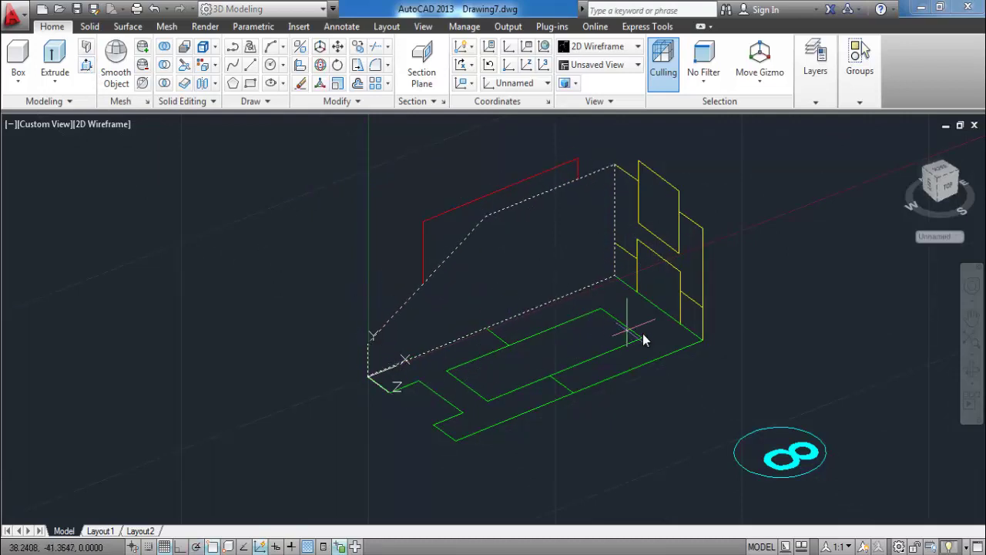
{"action": "left_click", "coordinate": [704, 337]}
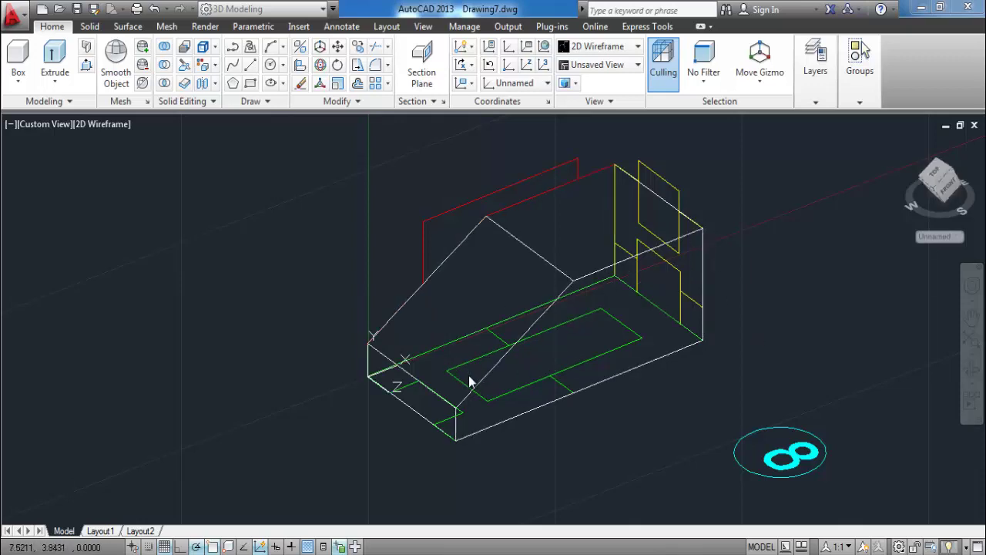
{"action": "mouse_move", "coordinate": [794, 401]}
{"action": "middle_mouse_down", "text": "shift"}
{"action": "mouse_move", "coordinate": [740, 359]}
{"action": "mouse_move", "coordinate": [665, 374]}
{"action": "middle_mouse_up", "text": "shift"}
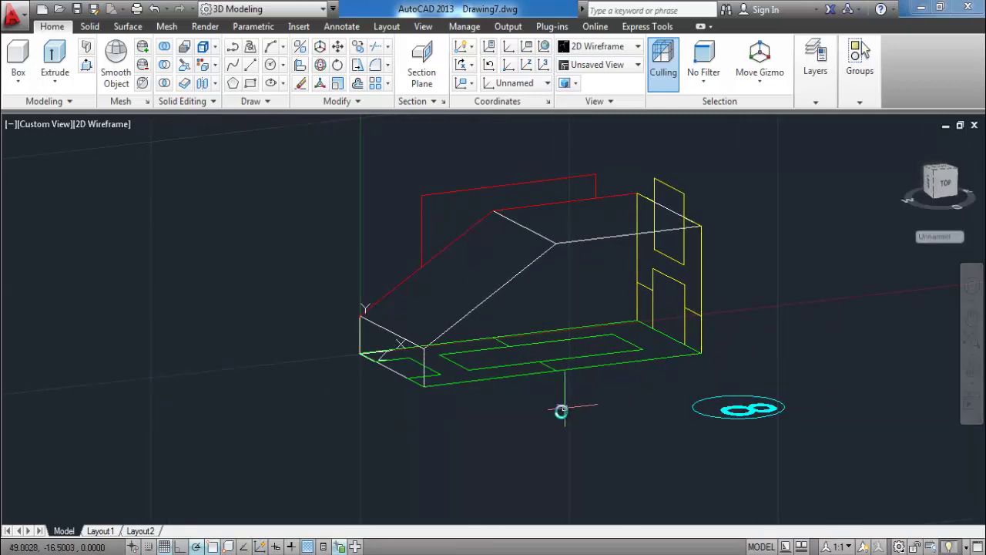
{"action": "mouse_move", "coordinate": [563, 408]}
{"action": "middle_mouse_down", "text": "shift"}
{"action": "mouse_move", "coordinate": [608, 445]}
{"action": "mouse_move", "coordinate": [601, 456]}
{"action": "middle_mouse_up", "text": "shift"}
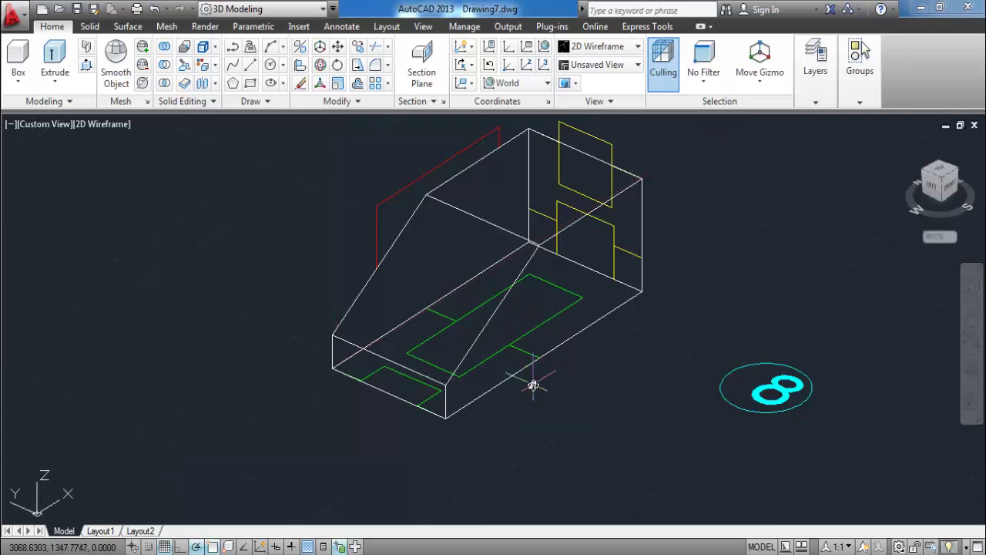
- Reset the UCS to World and start the Extrude command, orbiting to the model's other side
{"action": "type", "text": "ucs"}
{"action": "key", "text": "Return"}
{"action": "key", "text": "Return"}
{"action": "left_click", "coordinate": [49, 67]}
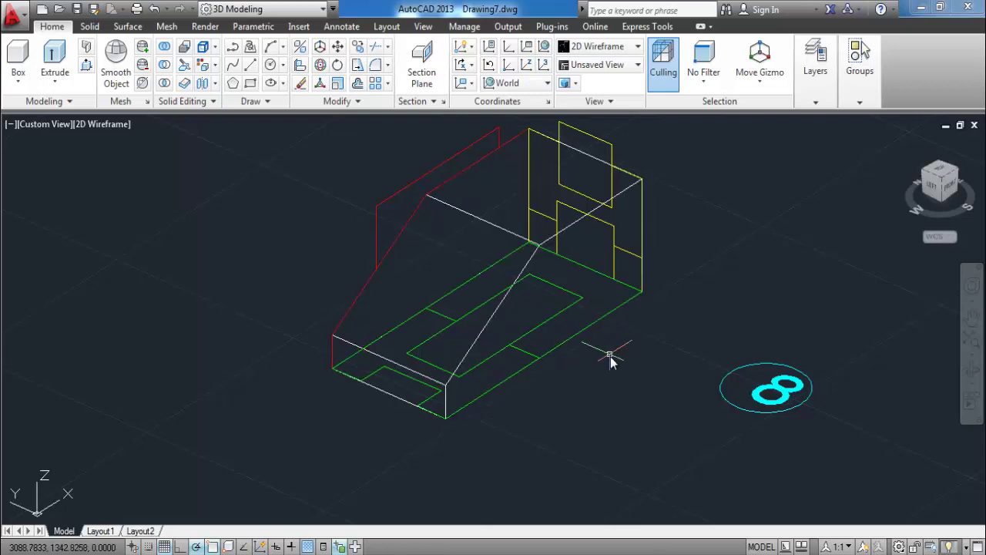
{"action": "mouse_move", "coordinate": [610, 357]}
{"action": "middle_mouse_down", "text": "shift"}
{"action": "mouse_move", "coordinate": [585, 275]}
{"action": "mouse_move", "coordinate": [572, 280]}
{"action": "middle_mouse_up", "text": "shift"}
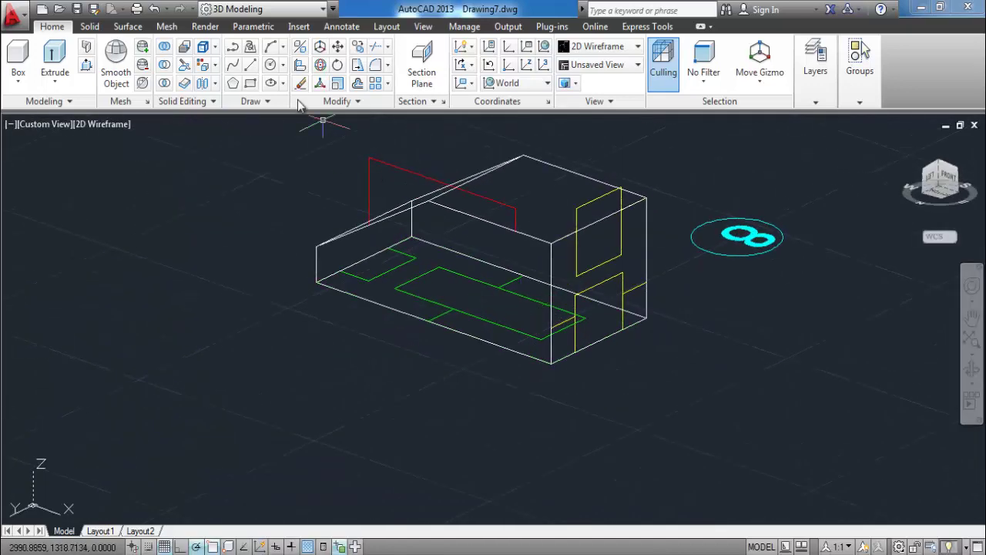
- Extrude the inner green rectangle upward into a tall box and orbit to inspect it
{"action": "left_click", "coordinate": [467, 304]}
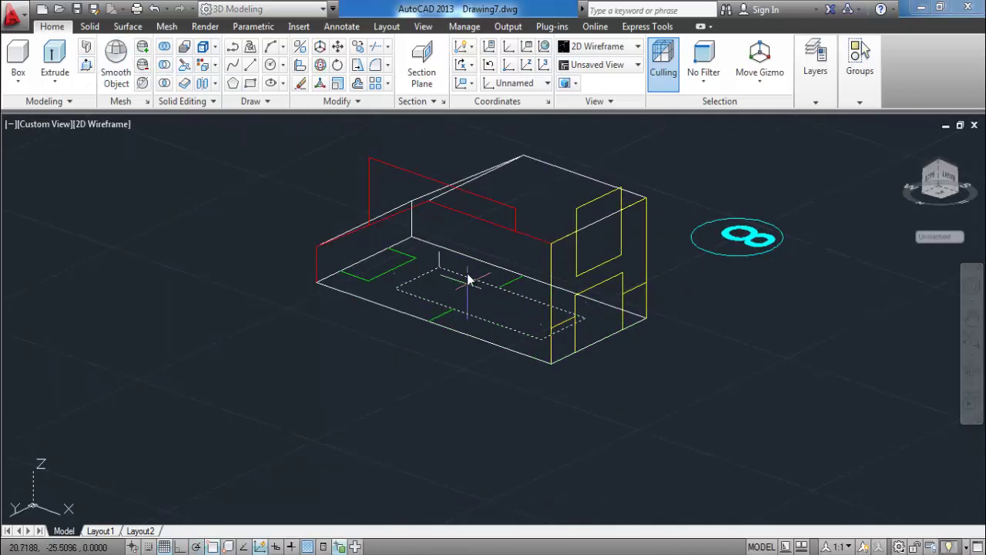
{"action": "left_click", "coordinate": [373, 166]}
{"action": "mouse_move", "coordinate": [457, 304]}
{"action": "middle_mouse_down", "text": "shift"}
{"action": "mouse_move", "coordinate": [456, 447]}
{"action": "mouse_move", "coordinate": [429, 413]}
{"action": "middle_mouse_up", "text": "shift"}
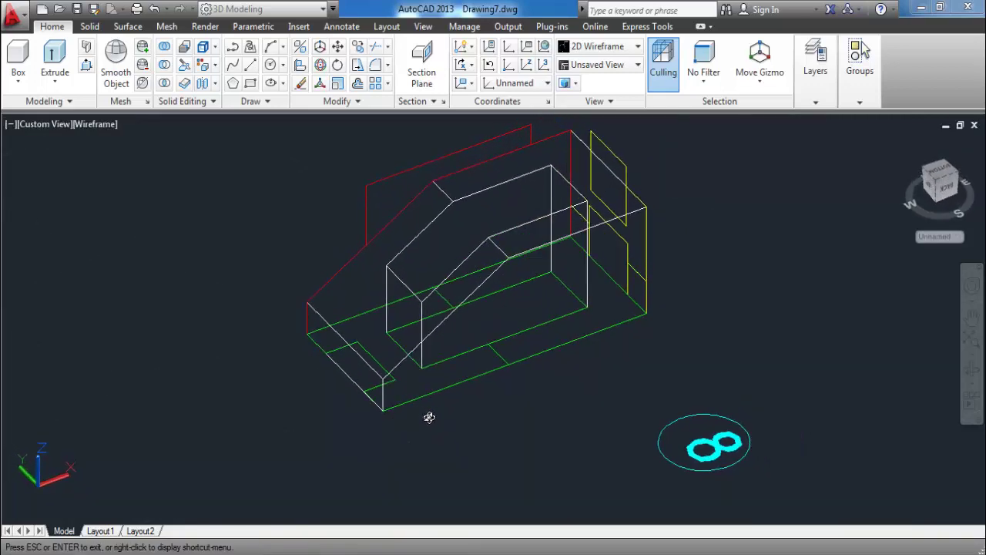
{"action": "scroll", "coordinate": [547, 410], "scroll_direction": "down", "scroll_amount": 3}
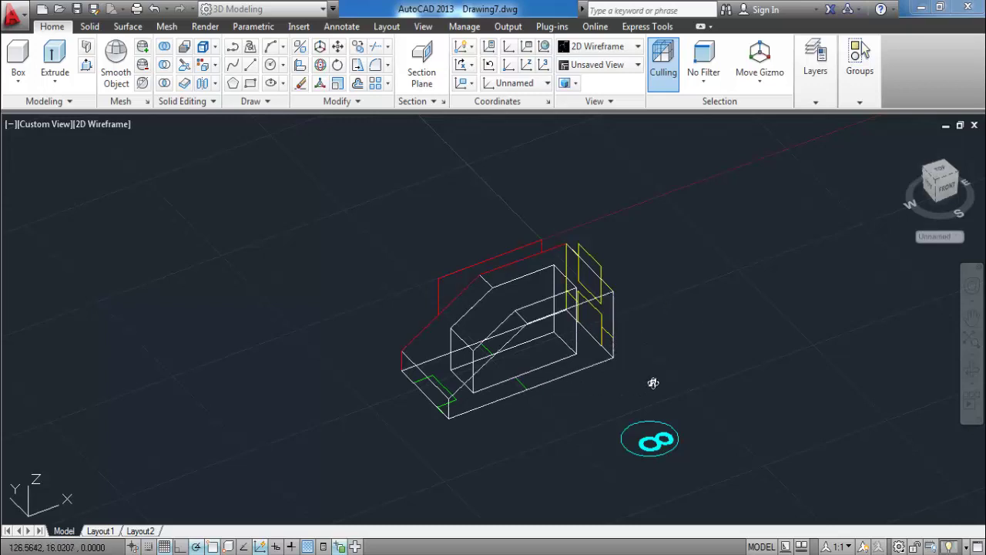
{"action": "mouse_move", "coordinate": [653, 383]}
{"action": "middle_mouse_down", "text": "shift"}
{"action": "mouse_move", "coordinate": [634, 238]}
{"action": "mouse_move", "coordinate": [542, 429]}
{"action": "middle_mouse_up", "text": "shift"}
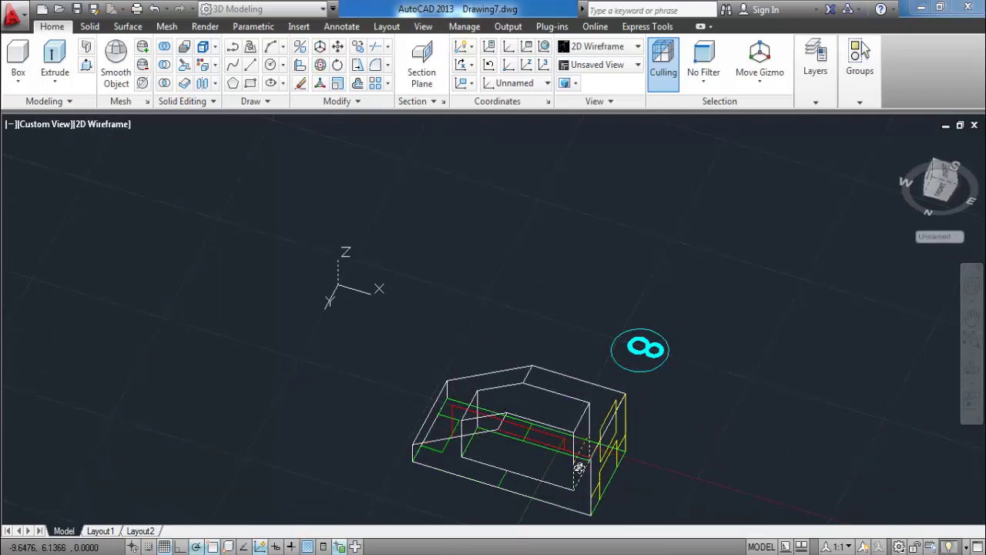
- Restore the World UCS and return to the ViewCube home isometric view
{"action": "key", "text": "Return"}
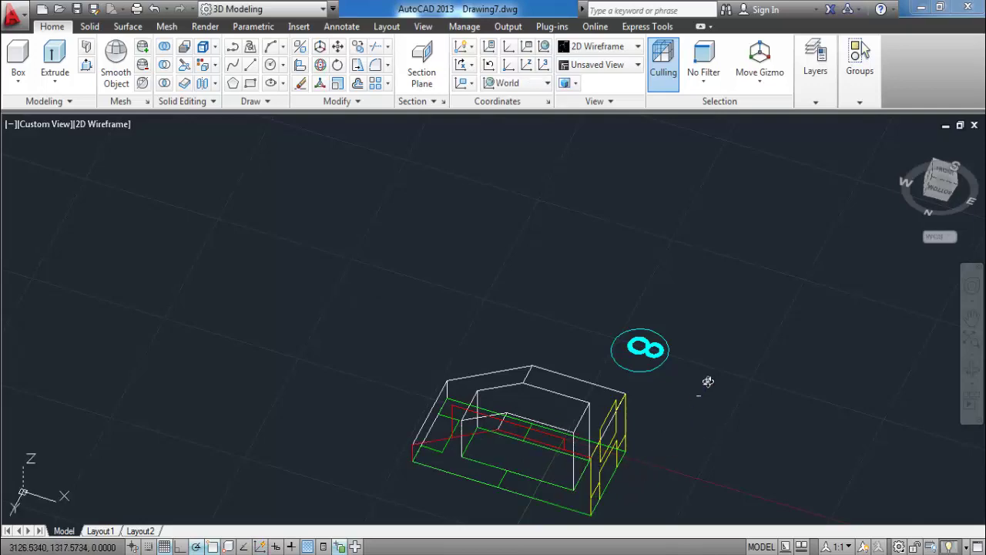
{"action": "scroll", "coordinate": [709, 366], "scroll_direction": "down", "scroll_amount": 2}
{"action": "mouse_move", "coordinate": [708, 366]}
{"action": "middle_mouse_down", "text": "shift"}
{"action": "mouse_move", "coordinate": [718, 413]}
{"action": "mouse_move", "coordinate": [711, 293]}
{"action": "mouse_move", "coordinate": [675, 235]}
{"action": "mouse_move", "coordinate": [565, 260]}
{"action": "mouse_move", "coordinate": [550, 342]}
{"action": "middle_mouse_up", "text": "shift"}
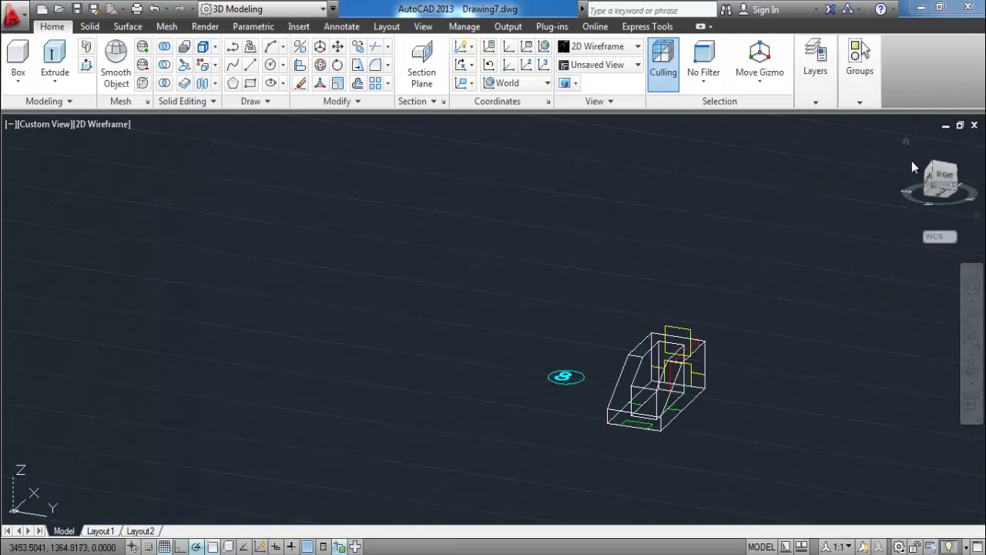
{"action": "left_click", "coordinate": [906, 141]}
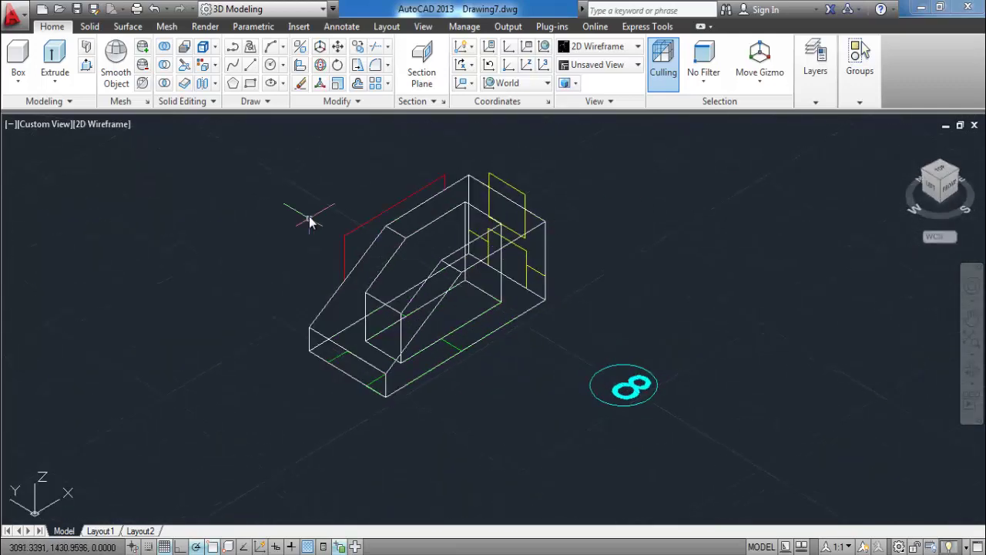
- Move the UCS origin to the red line's top end, keeping the current axes
{"action": "scroll", "coordinate": [436, 286], "scroll_direction": "up", "scroll_amount": 4}
{"action": "scroll", "coordinate": [409, 278], "scroll_direction": "down", "scroll_amount": 2}
{"action": "scroll", "coordinate": [381, 293], "scroll_direction": "down", "scroll_amount": 2}
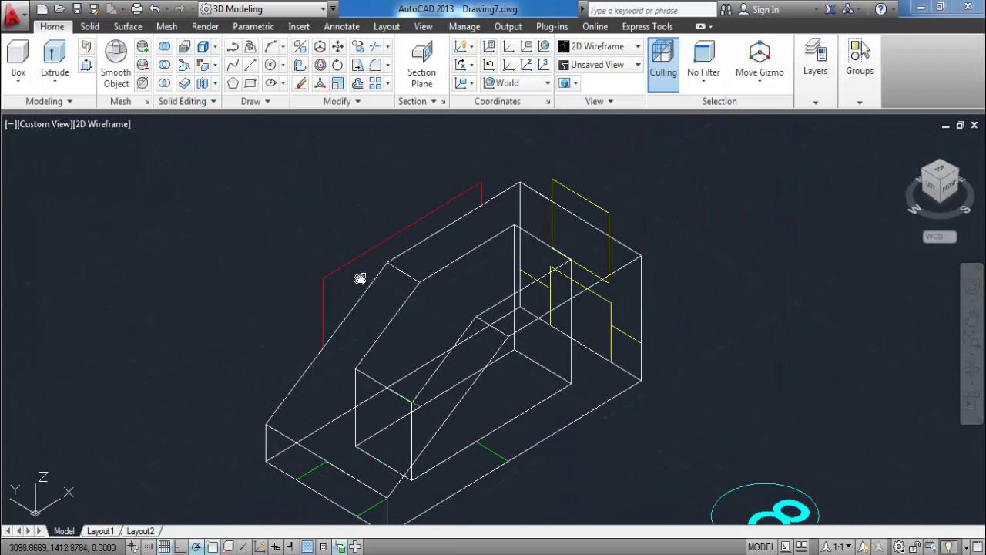
{"action": "left_click", "coordinate": [89, 67]}
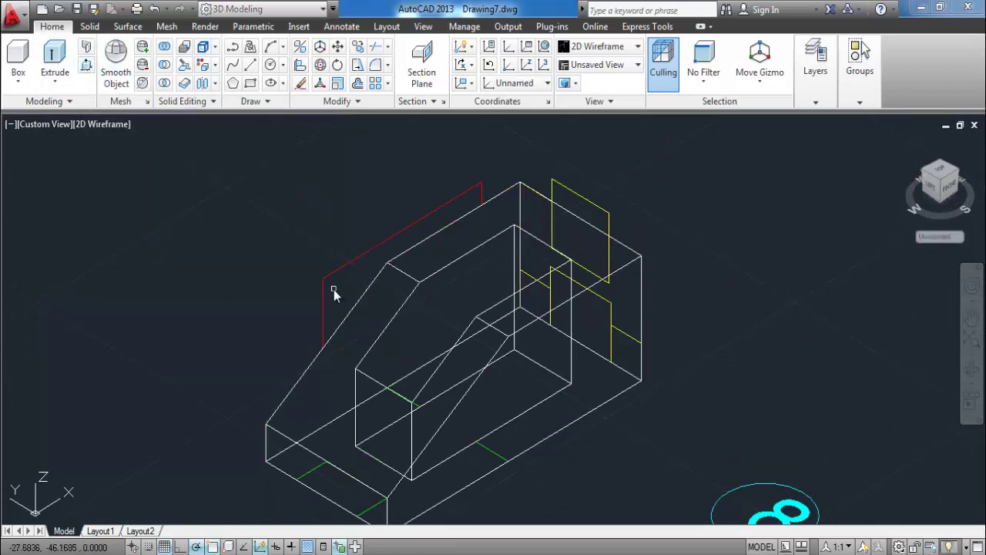
{"action": "key", "text": "Return"}
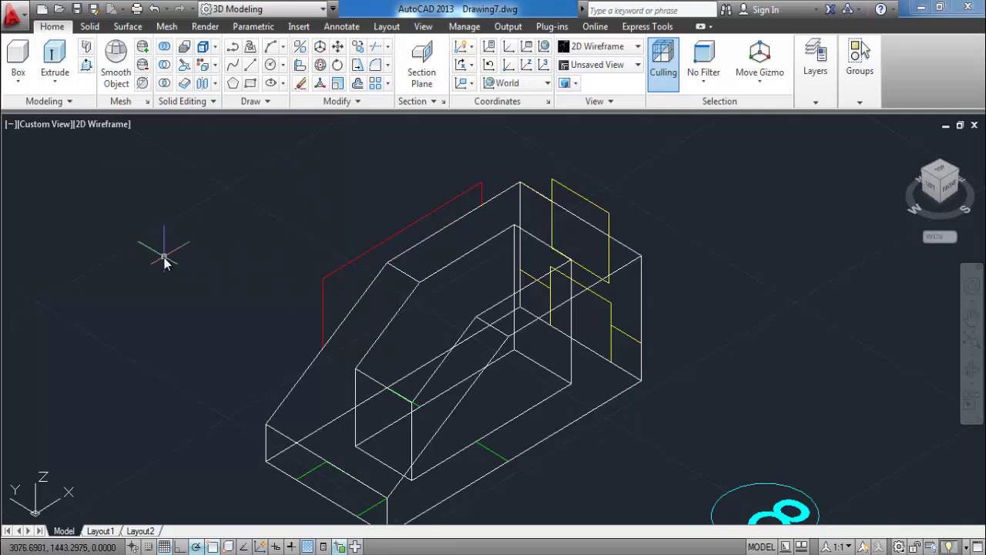
{"action": "left_click", "coordinate": [323, 276]}
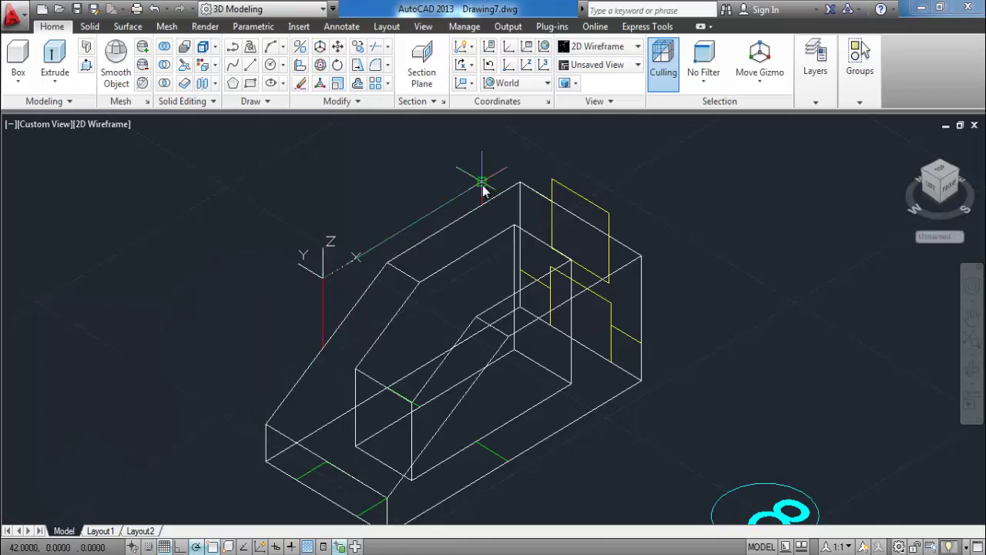
{"action": "key", "text": "Return"}
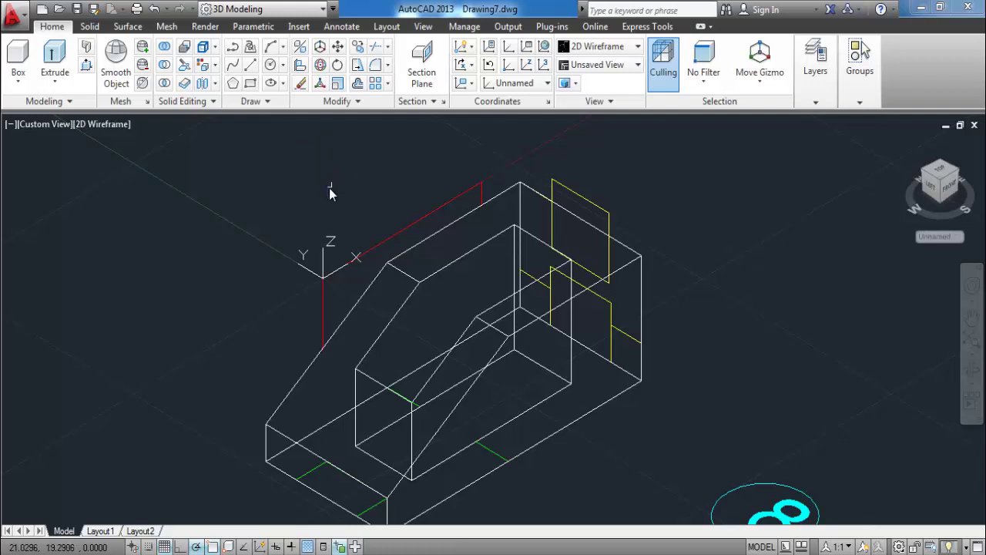
- Define the UCS by three points so X runs along the red line and Y points up
{"action": "scroll", "coordinate": [324, 265], "scroll_direction": "up", "scroll_amount": 2}
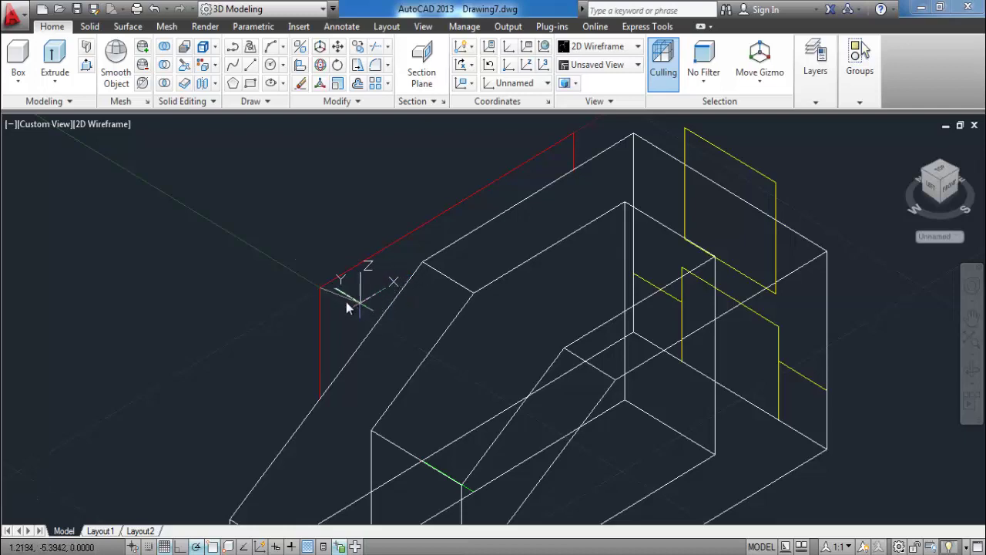
{"action": "left_click", "coordinate": [321, 289]}
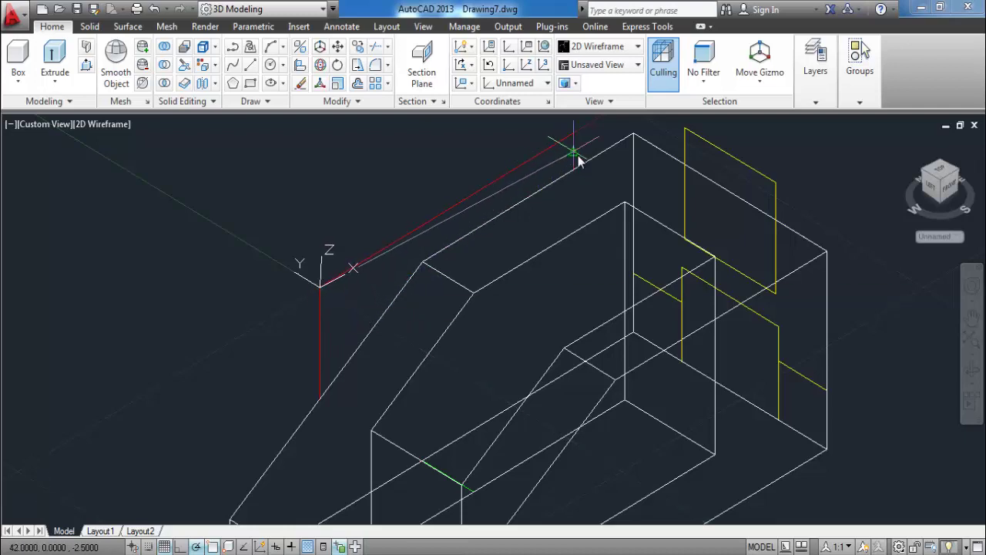
{"action": "left_click", "coordinate": [569, 135]}
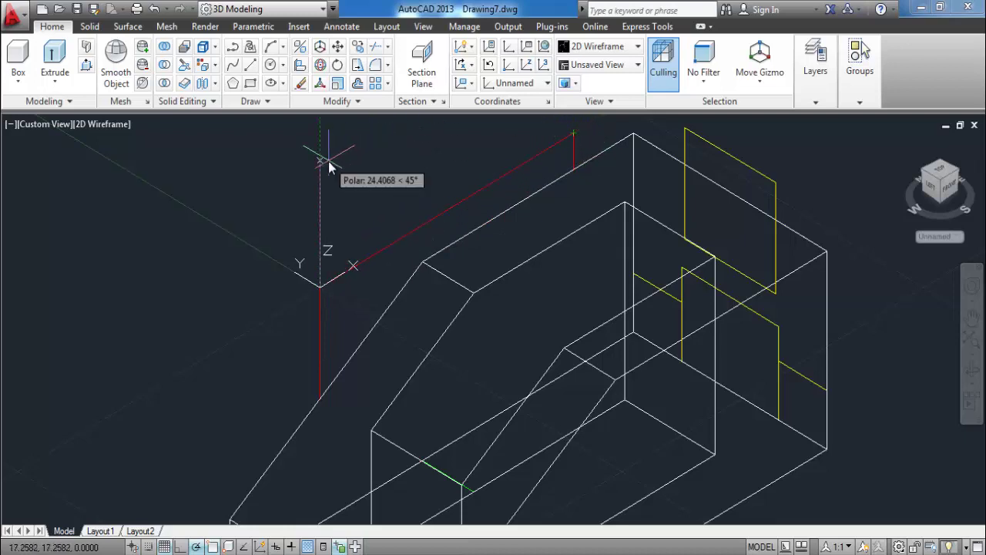
{"action": "left_click", "coordinate": [312, 371]}
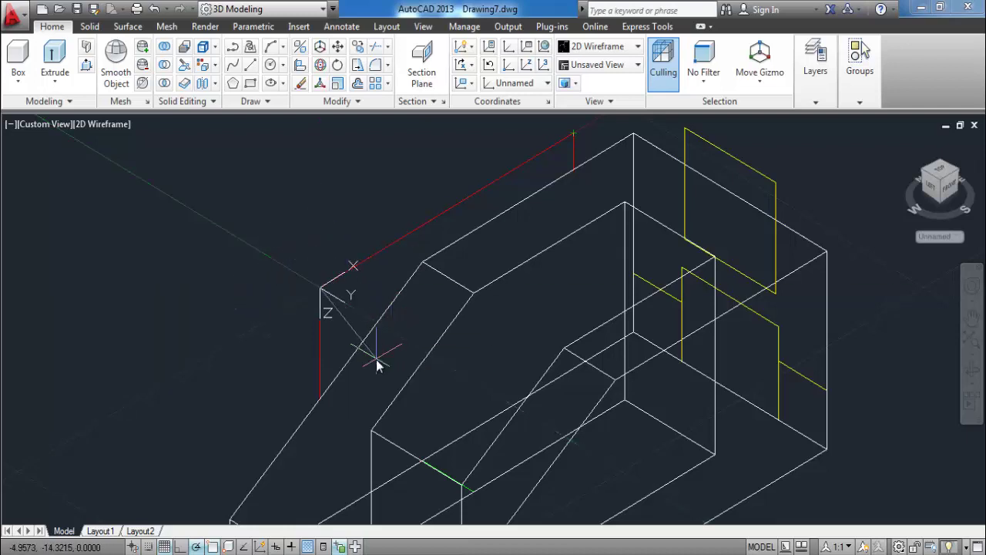
{"action": "left_click", "coordinate": [319, 195]}
- Presspull the area inside the red outline to the snapped far-face point, then orbit to inspect
{"action": "scroll", "coordinate": [436, 314], "scroll_direction": "down", "scroll_amount": 2}
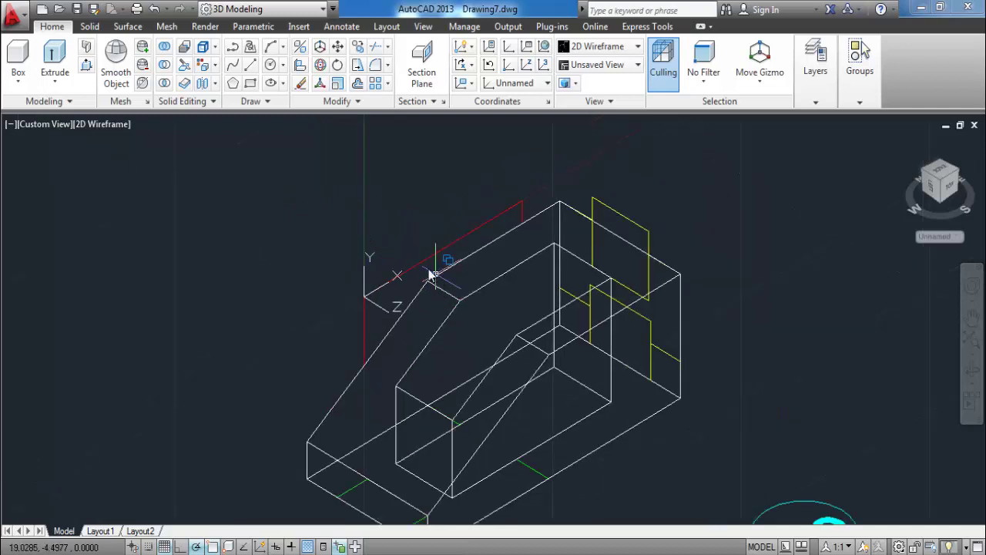
{"action": "left_click", "coordinate": [375, 313]}
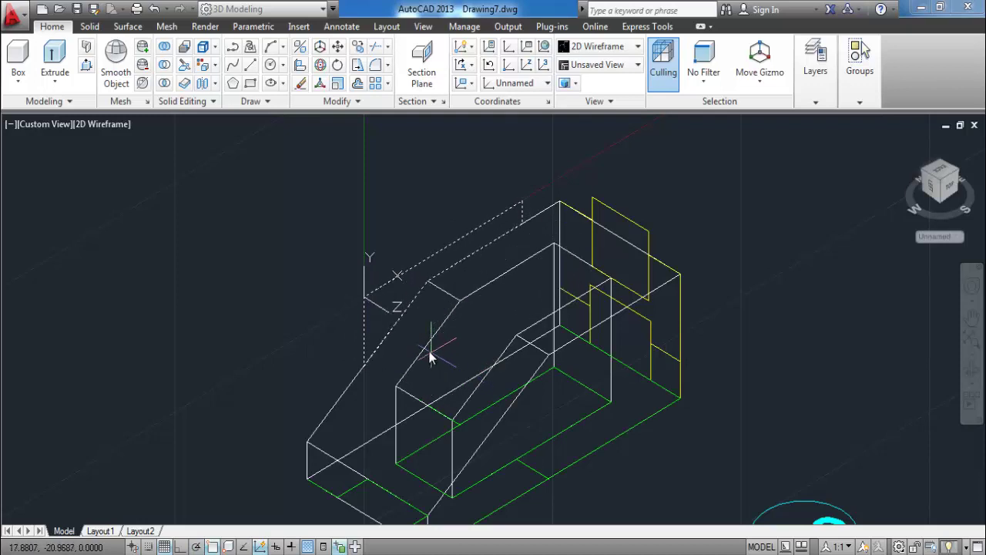
{"action": "left_click", "coordinate": [373, 323]}
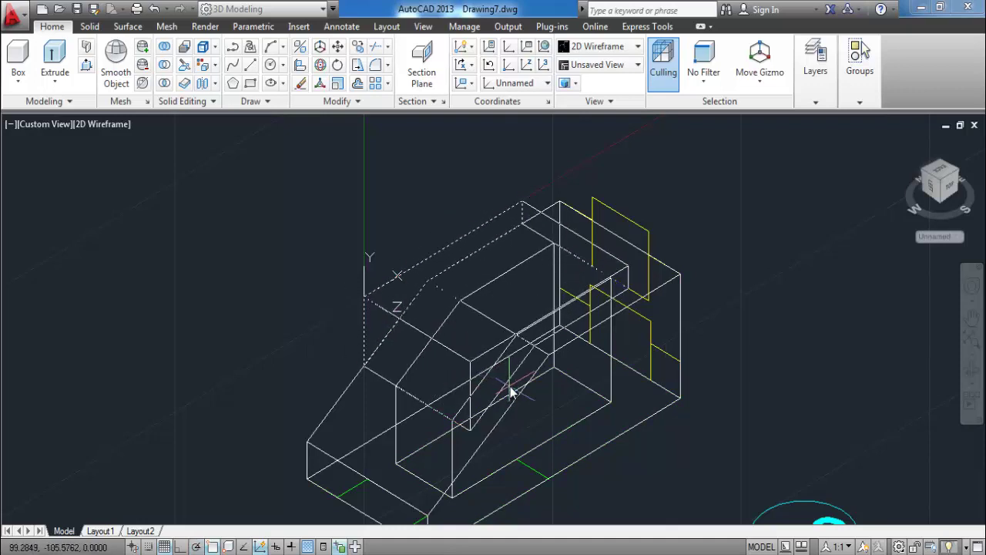
{"action": "left_click", "coordinate": [452, 424]}
{"action": "middle_click_drag", "start_coordinate": [286, 360], "coordinate": [480, 366], "text": "shift"}
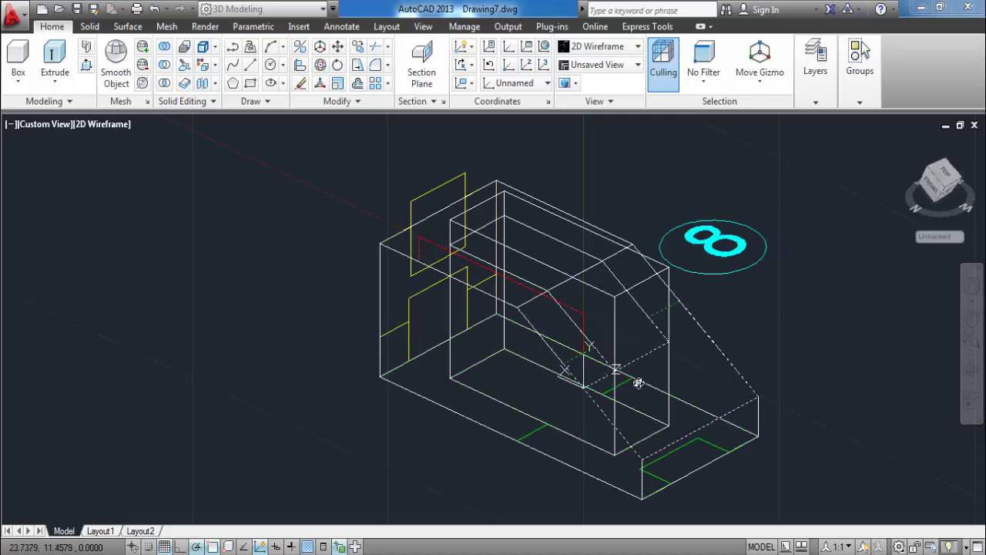
{"action": "mouse_move", "coordinate": [639, 382]}
{"action": "middle_mouse_down", "text": "shift"}
{"action": "mouse_move", "coordinate": [434, 367]}
{"action": "mouse_move", "coordinate": [462, 378]}
{"action": "mouse_move", "coordinate": [392, 356]}
{"action": "mouse_move", "coordinate": [452, 375]}
{"action": "middle_mouse_up", "text": "shift"}
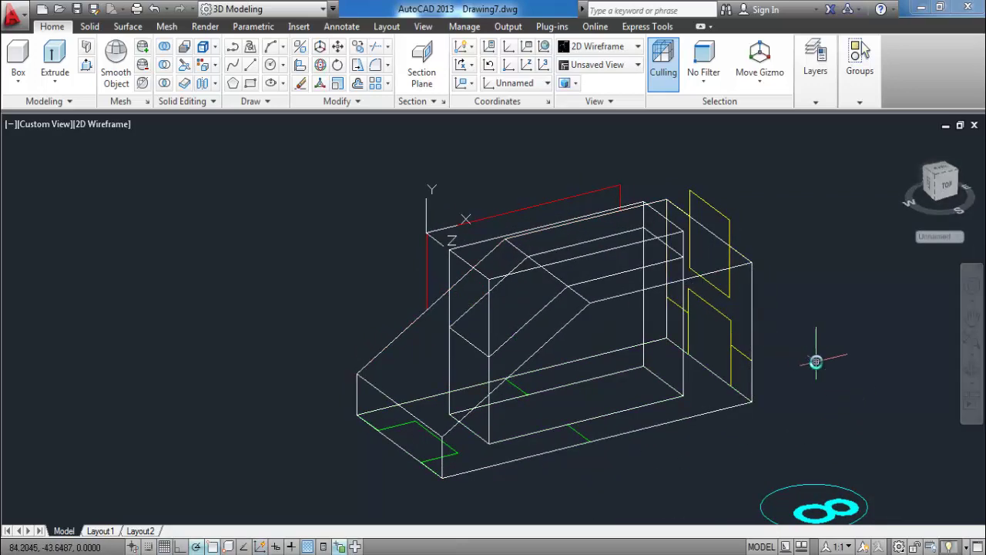
- Reset the UCS to World and switch the visual style to Realistic
{"action": "mouse_move", "coordinate": [817, 362]}
{"action": "middle_mouse_down", "text": "shift"}
{"action": "mouse_move", "coordinate": [813, 374]}
{"action": "mouse_move", "coordinate": [843, 373]}
{"action": "middle_mouse_up", "text": "shift"}
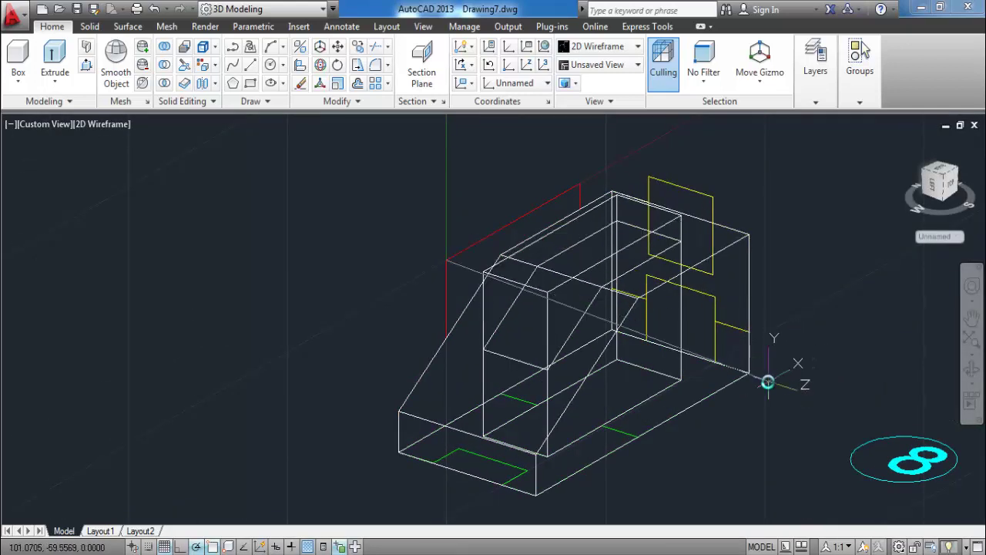
{"action": "key", "text": "Return"}
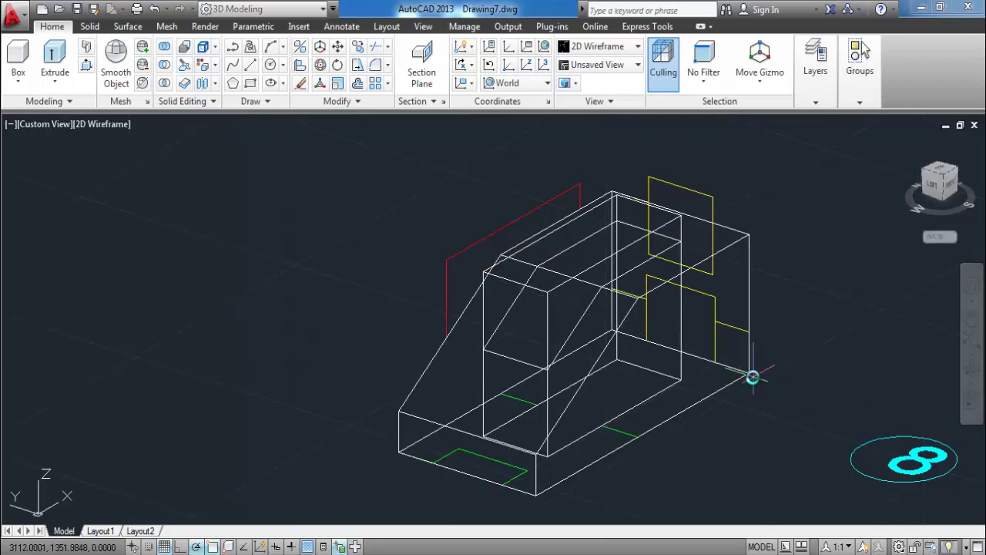
{"action": "key", "text": "Return"}
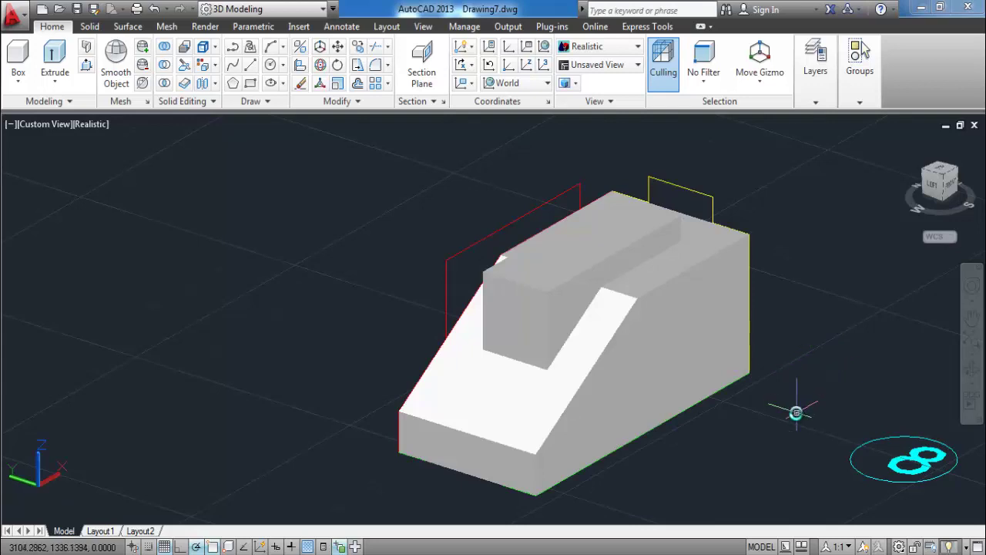
- From the underside, Presspull the green rectangle into the solid to cut the front notch
{"action": "mouse_move", "coordinate": [797, 413]}
{"action": "middle_mouse_down", "text": "shift"}
{"action": "mouse_move", "coordinate": [738, 400]}
{"action": "mouse_move", "coordinate": [781, 399]}
{"action": "middle_mouse_up", "text": "shift"}
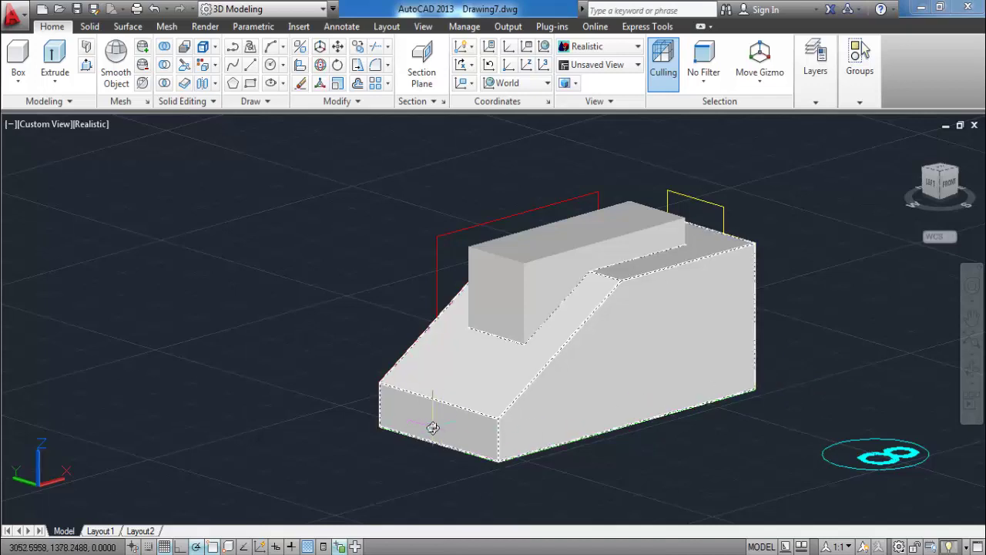
{"action": "mouse_move", "coordinate": [490, 460]}
{"action": "middle_mouse_down", "text": "shift"}
{"action": "mouse_move", "coordinate": [506, 396]}
{"action": "mouse_move", "coordinate": [495, 359]}
{"action": "mouse_move", "coordinate": [469, 418]}
{"action": "middle_mouse_up", "text": "shift"}
{"action": "left_click", "coordinate": [87, 48]}
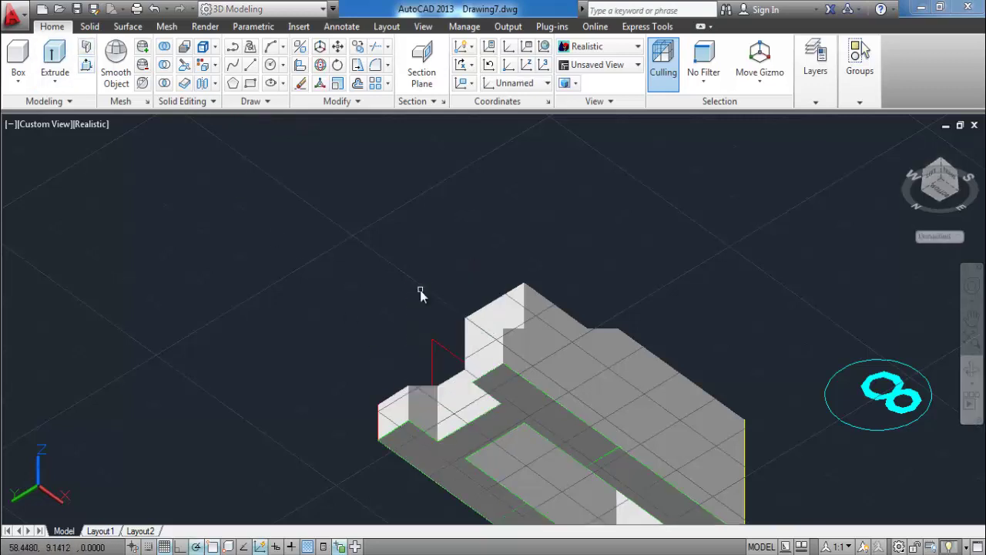
{"action": "mouse_move", "coordinate": [534, 399]}
{"action": "middle_mouse_down", "text": "shift"}
{"action": "mouse_move", "coordinate": [489, 522]}
{"action": "mouse_move", "coordinate": [498, 549]}
{"action": "mouse_move", "coordinate": [759, 318]}
{"action": "mouse_move", "coordinate": [798, 369]}
{"action": "mouse_move", "coordinate": [781, 407]}
{"action": "mouse_move", "coordinate": [789, 392]}
{"action": "middle_mouse_up", "text": "shift"}
- Switch to the SW Isometric view and recentre the whole model
{"action": "scroll", "coordinate": [646, 393], "scroll_direction": "up", "scroll_amount": 2}
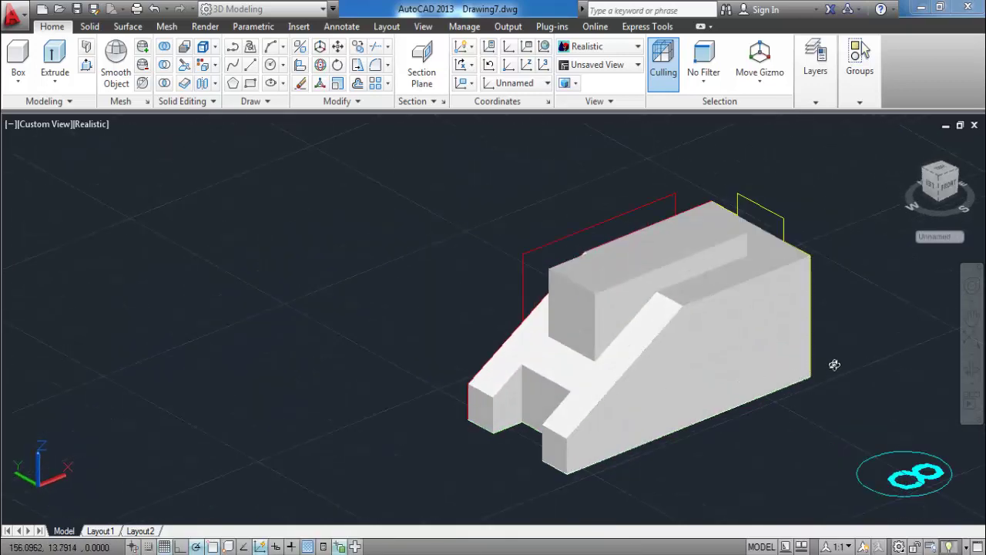
{"action": "middle_click_drag", "start_coordinate": [847, 357], "coordinate": [786, 335]}
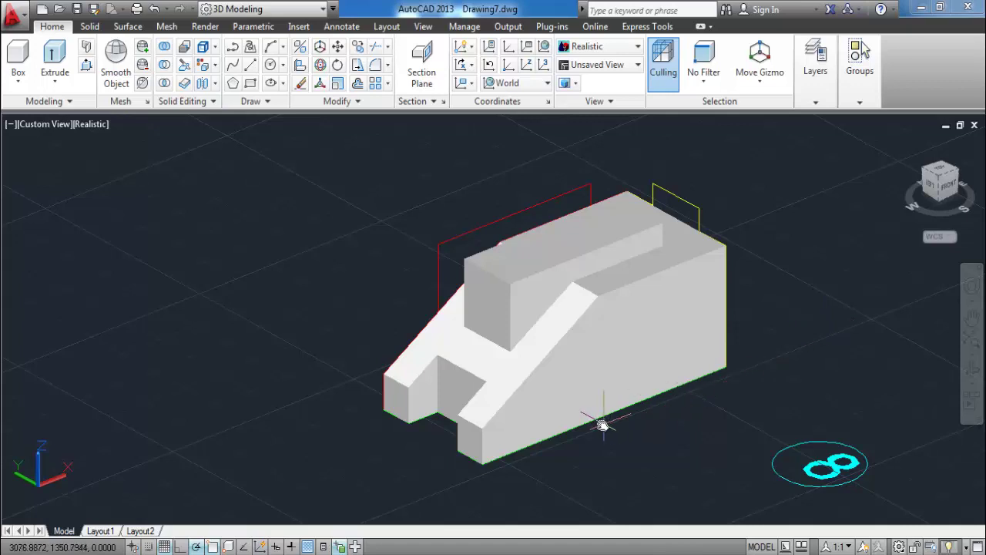
{"action": "middle_click_drag", "start_coordinate": [603, 426], "coordinate": [631, 409], "text": "shift"}
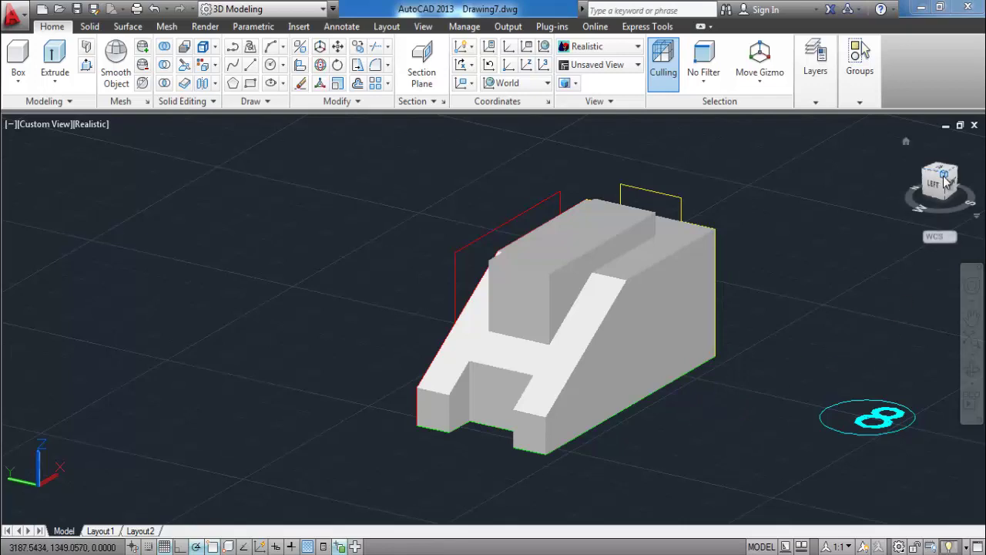
{"action": "left_click", "coordinate": [946, 179]}
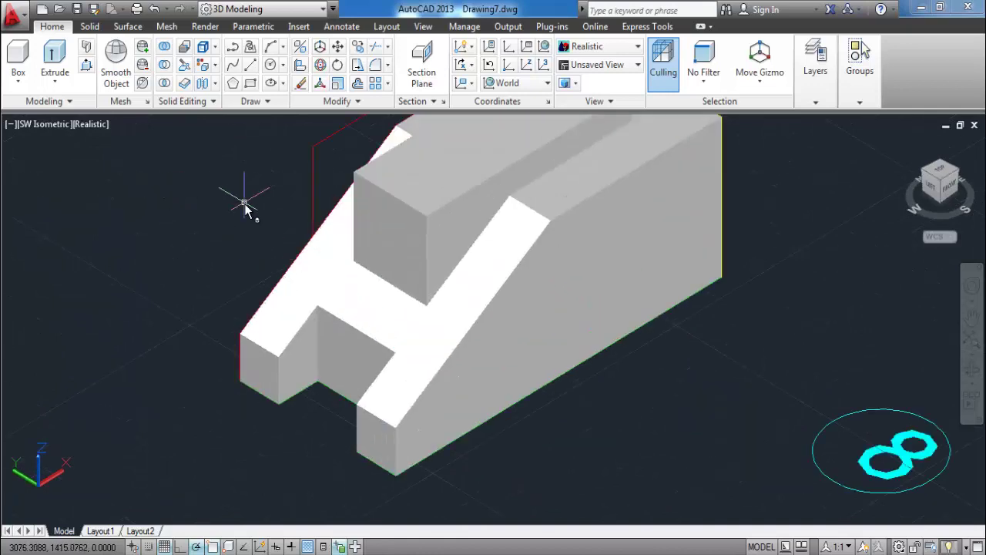
{"action": "scroll", "coordinate": [245, 203], "scroll_direction": "down", "scroll_amount": 3}
{"action": "middle_click_drag", "start_coordinate": [238, 213], "coordinate": [190, 172]}
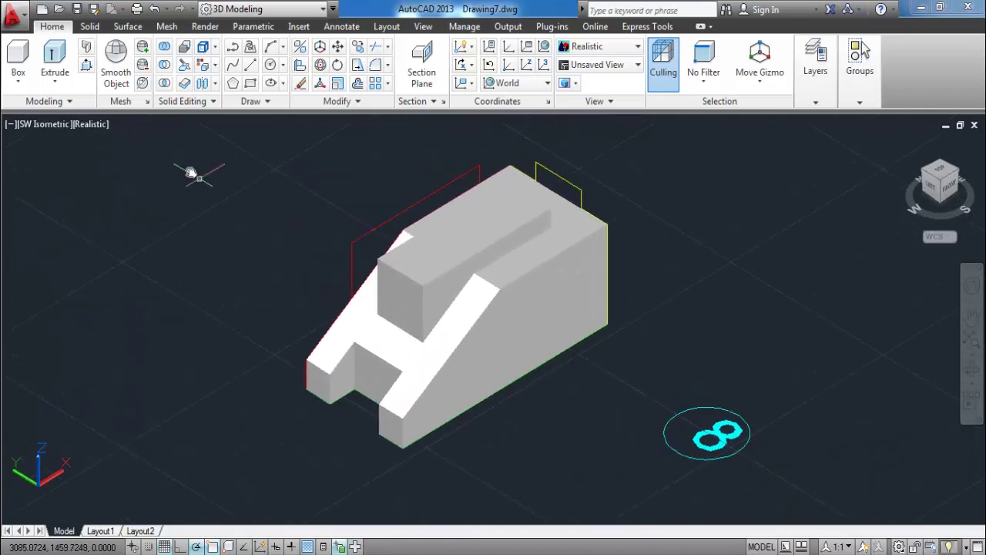
- Colour the long right face of the solid red with Color Faces
{"action": "left_click", "coordinate": [204, 68]}
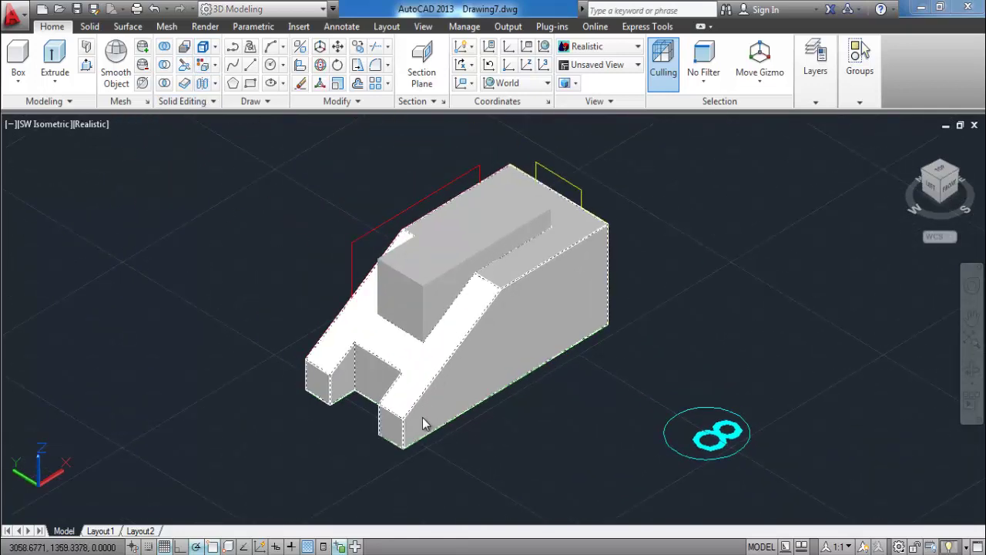
{"action": "scroll", "coordinate": [412, 445], "scroll_direction": "up", "scroll_amount": 3}
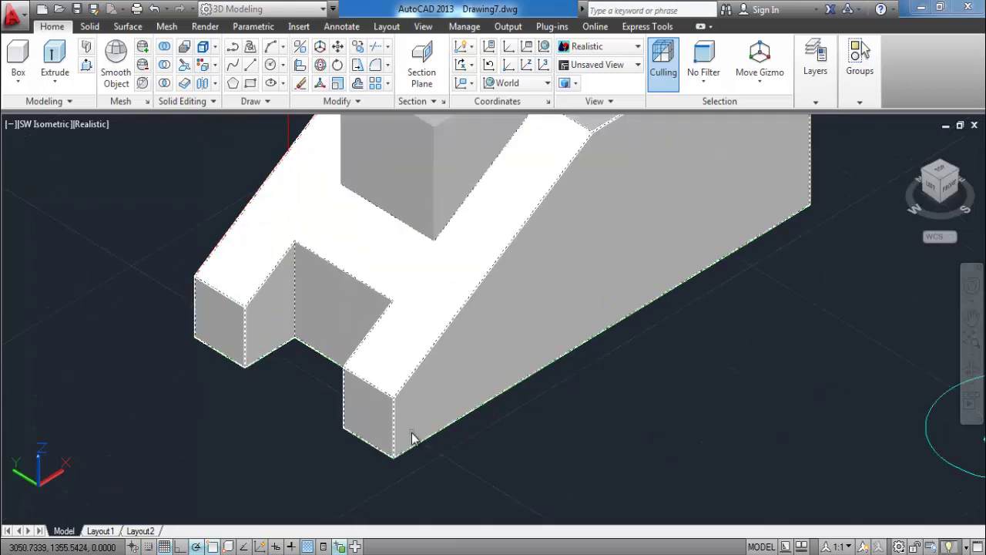
{"action": "scroll", "coordinate": [412, 439], "scroll_direction": "down", "scroll_amount": 4}
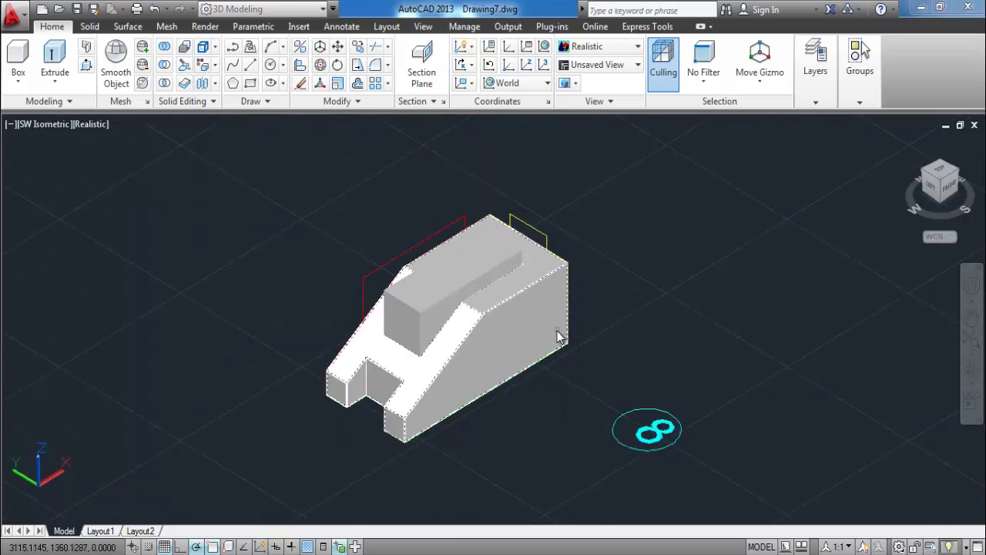
{"action": "left_click", "coordinate": [556, 347]}
{"action": "key", "text": "Return"}
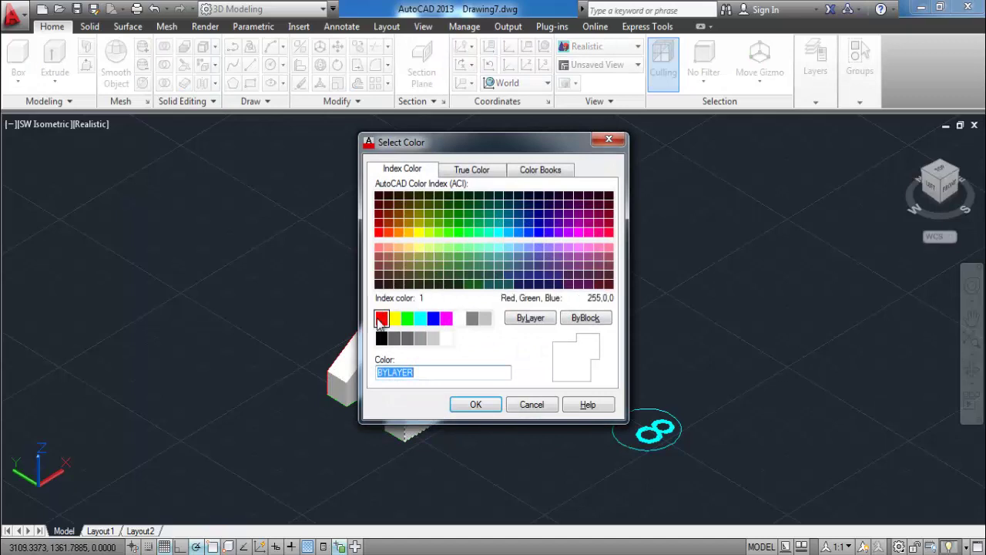
{"action": "left_click", "coordinate": [382, 318]}
{"action": "left_click", "coordinate": [475, 404]}
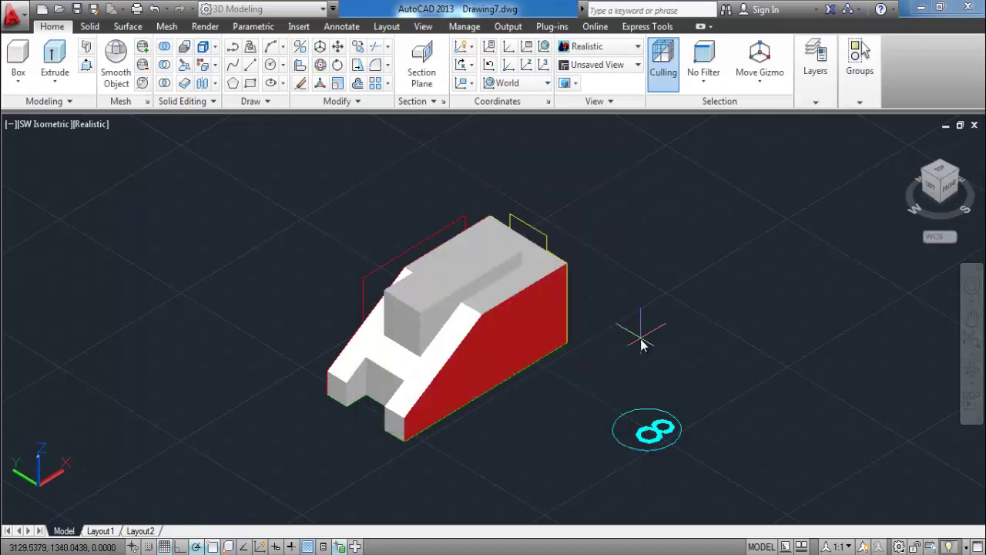
- Colour the top face of the raised block green
{"action": "left_click", "coordinate": [205, 69]}
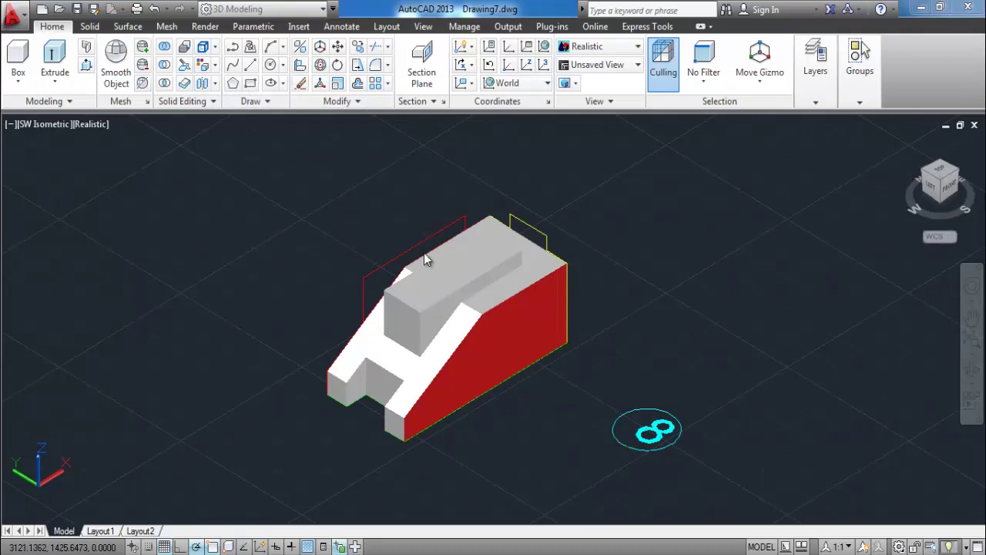
{"action": "left_click", "coordinate": [480, 310]}
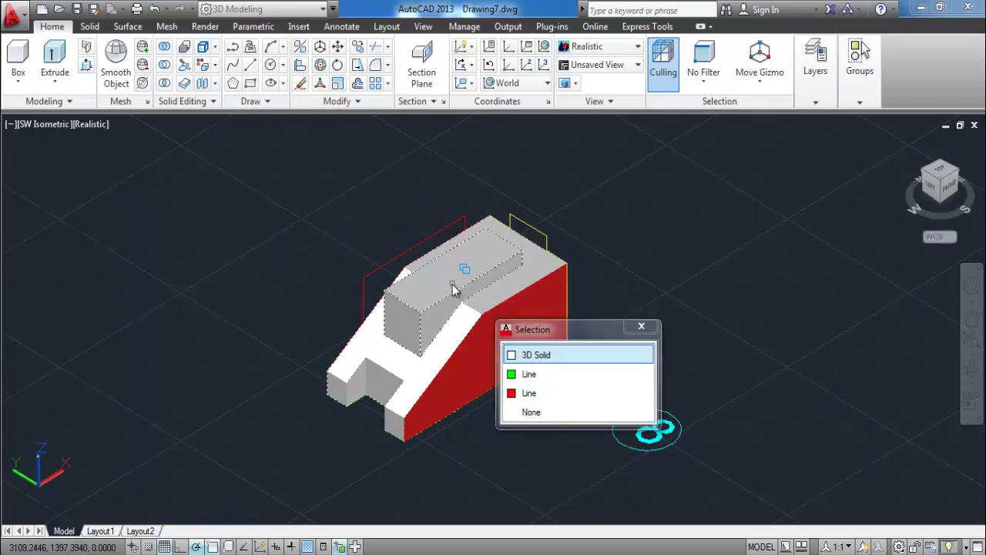
{"action": "left_click", "coordinate": [422, 269]}
{"action": "key", "text": "Return"}
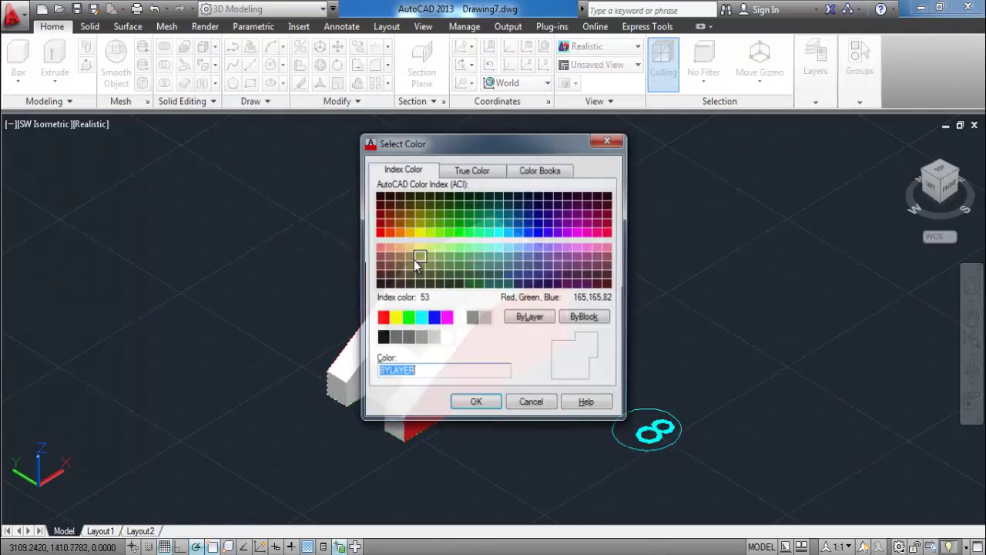
{"action": "left_click", "coordinate": [408, 317]}
{"action": "left_click", "coordinate": [476, 402]}
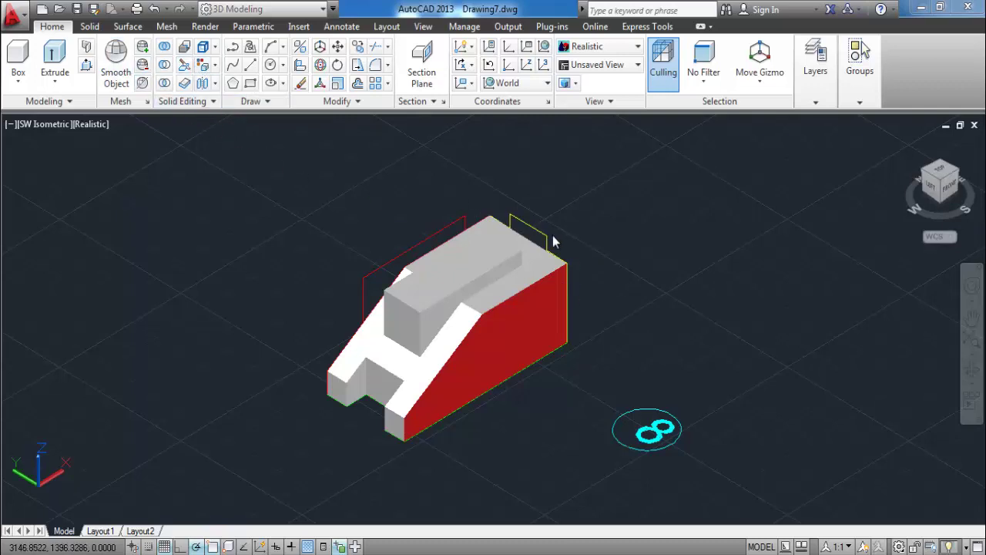
- Colour the picked top face green
{"action": "scroll", "coordinate": [550, 259], "scroll_direction": "up", "scroll_amount": 2}
{"action": "scroll", "coordinate": [562, 273], "scroll_direction": "up", "scroll_amount": 3}
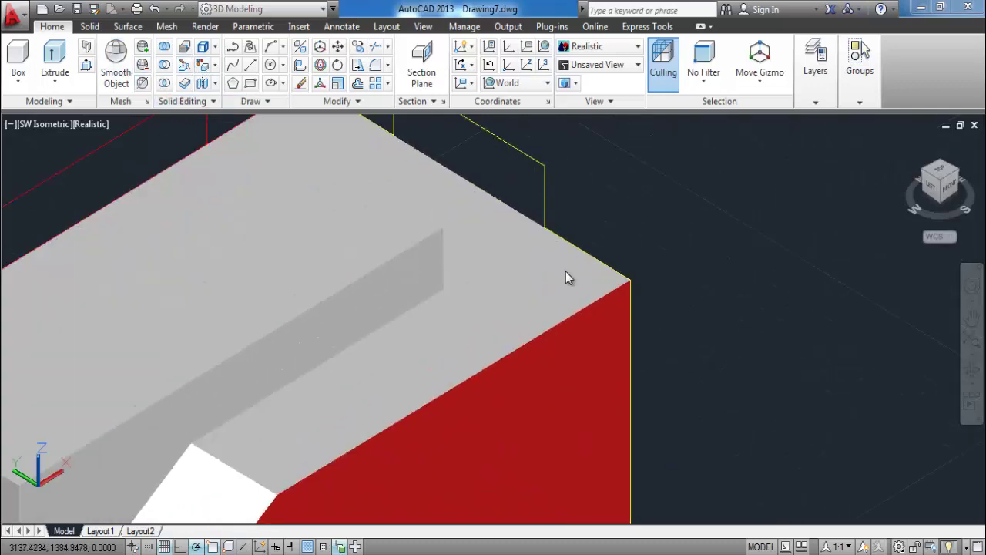
{"action": "scroll", "coordinate": [602, 284], "scroll_direction": "down", "scroll_amount": 1}
{"action": "scroll", "coordinate": [604, 285], "scroll_direction": "down", "scroll_amount": 2}
{"action": "left_click", "coordinate": [604, 284]}
{"action": "key", "text": "Return"}
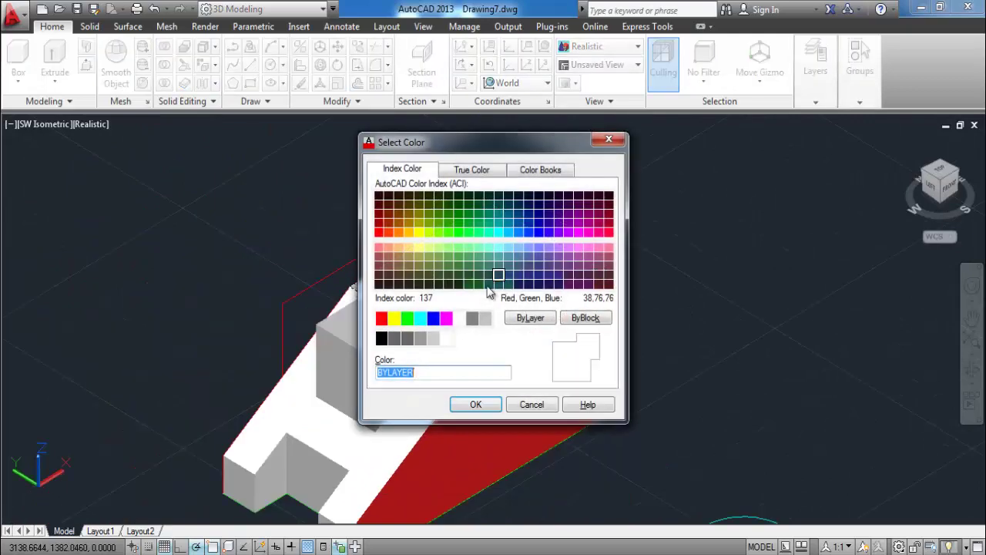
{"action": "left_click", "coordinate": [407, 319]}
{"action": "left_click", "coordinate": [475, 404]}
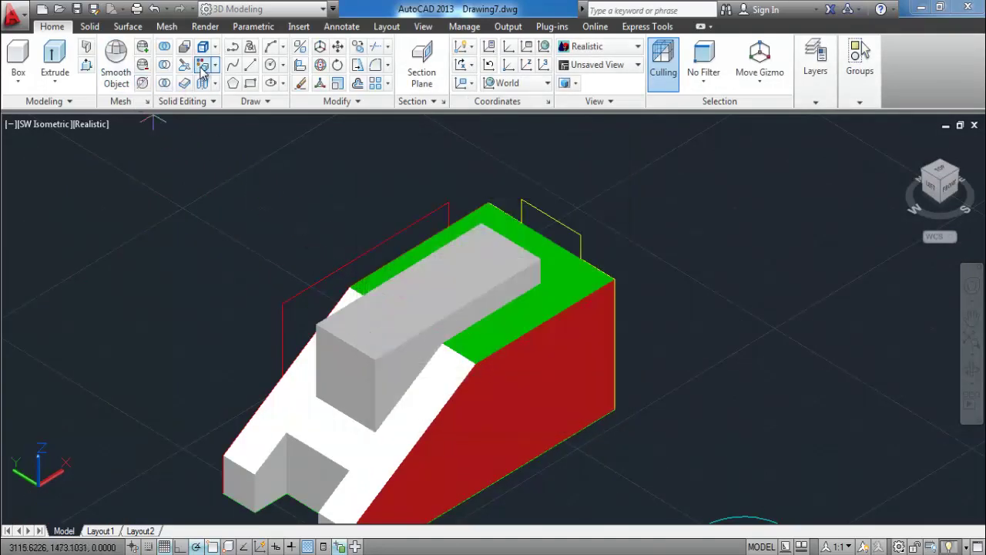
- Colour the raised rib's top face green, then orbit toward a front-left view
{"action": "scroll", "coordinate": [316, 332], "scroll_direction": "up", "scroll_amount": 3}
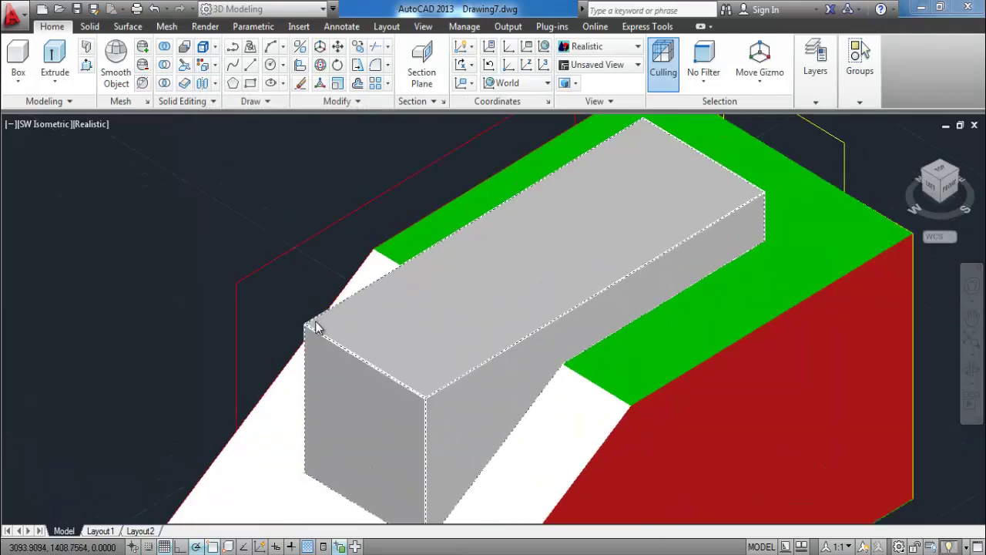
{"action": "scroll", "coordinate": [312, 337], "scroll_direction": "up", "scroll_amount": 3}
{"action": "left_click", "coordinate": [312, 337]}
{"action": "scroll", "coordinate": [312, 337], "scroll_direction": "down", "scroll_amount": 5}
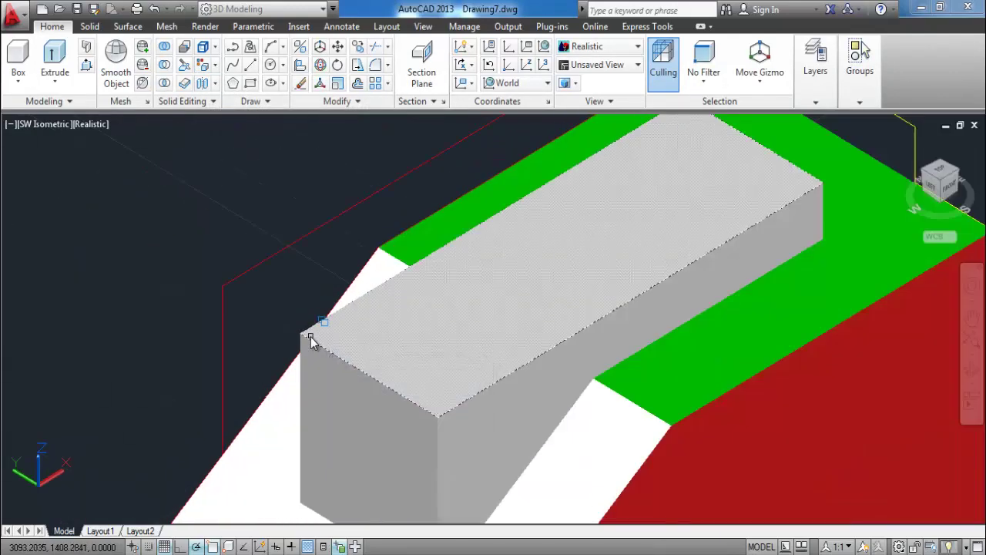
{"action": "key", "text": "Return"}
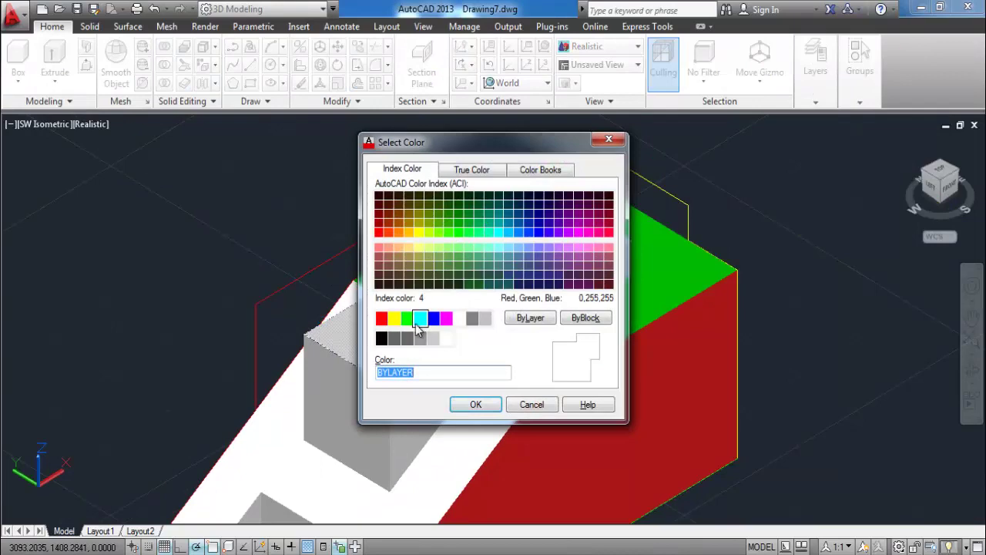
{"action": "left_click", "coordinate": [407, 317]}
{"action": "left_click", "coordinate": [471, 404]}
{"action": "scroll", "coordinate": [418, 233], "scroll_direction": "down", "scroll_amount": 2}
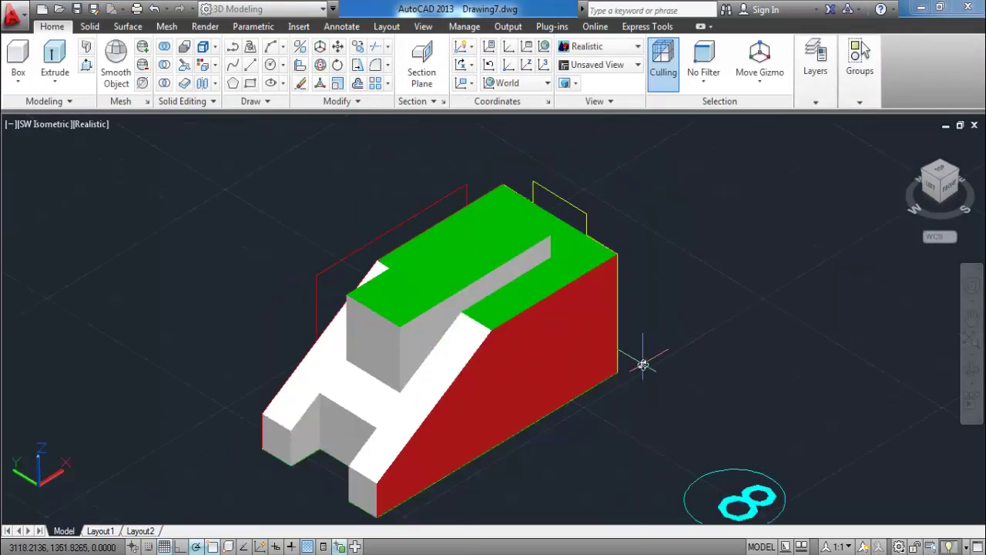
{"action": "middle_click_drag", "start_coordinate": [643, 365], "coordinate": [703, 322], "text": "shift"}
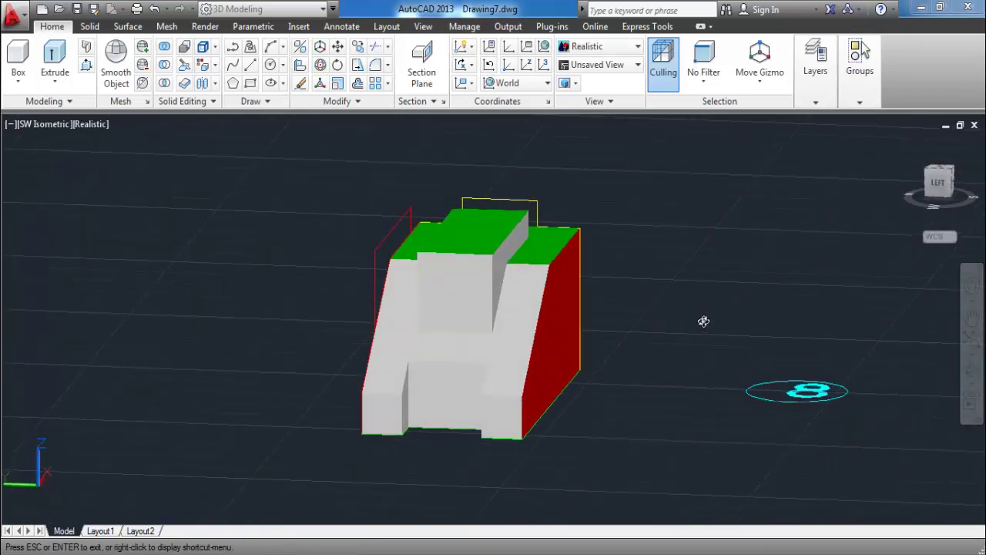
- Colour the base's left end face yellow
{"action": "middle_click_drag", "start_coordinate": [683, 357], "coordinate": [634, 368], "text": "shift"}
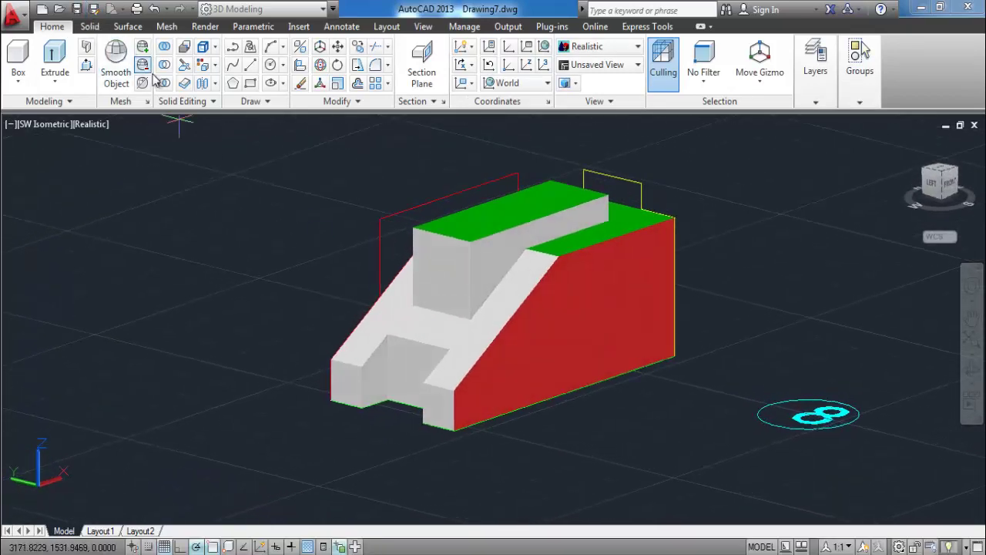
{"action": "scroll", "coordinate": [347, 384], "scroll_direction": "up", "scroll_amount": 3}
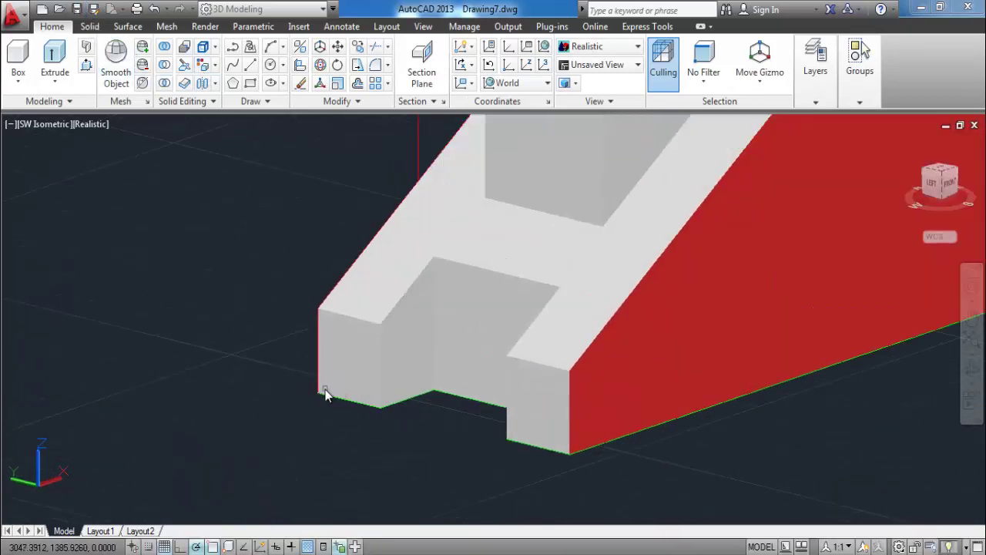
{"action": "left_click", "coordinate": [325, 391]}
{"action": "scroll", "coordinate": [322, 389], "scroll_direction": "up", "scroll_amount": 2}
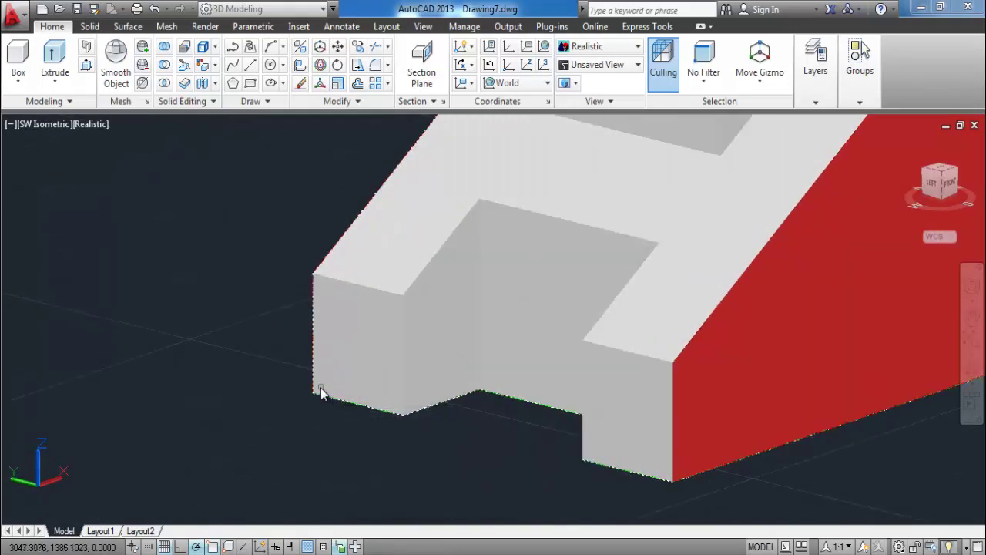
{"action": "left_click", "coordinate": [586, 458]}
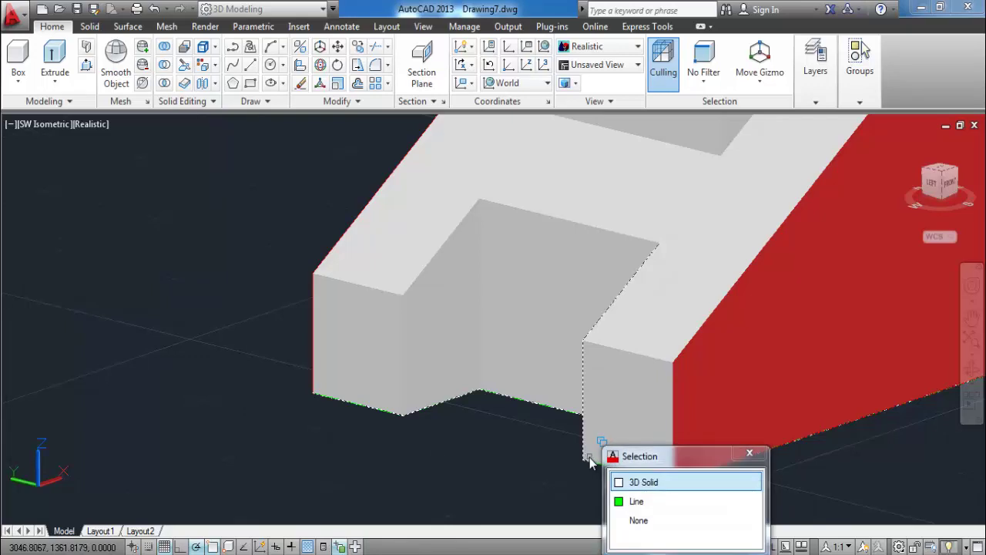
{"action": "key", "text": "Escape"}
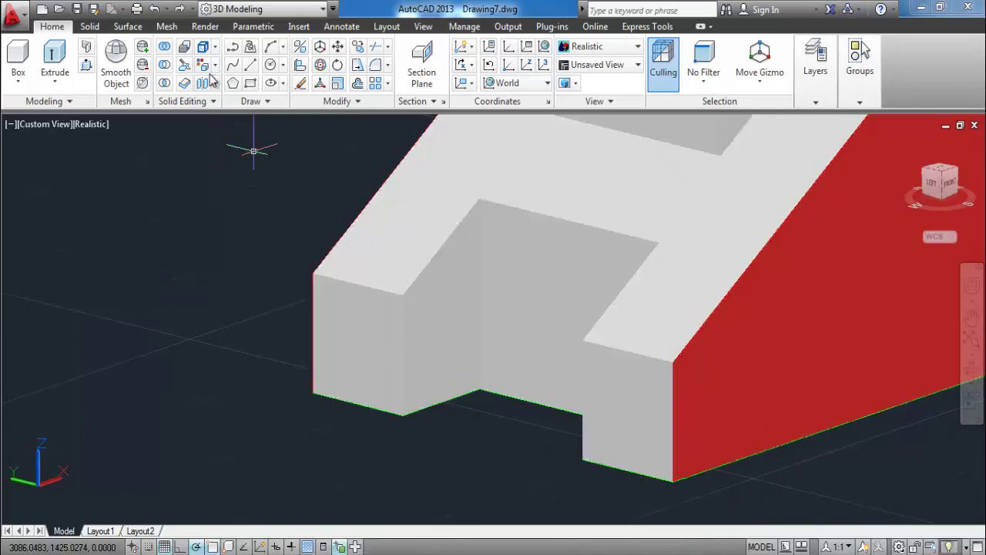
{"action": "left_click", "coordinate": [205, 65]}
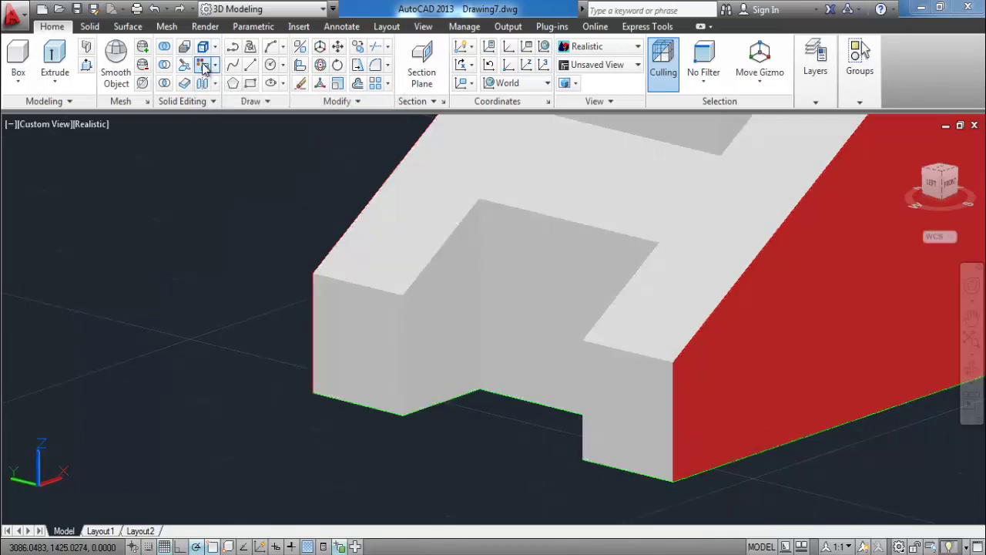
{"action": "left_click", "coordinate": [316, 392]}
{"action": "key", "text": "Return"}
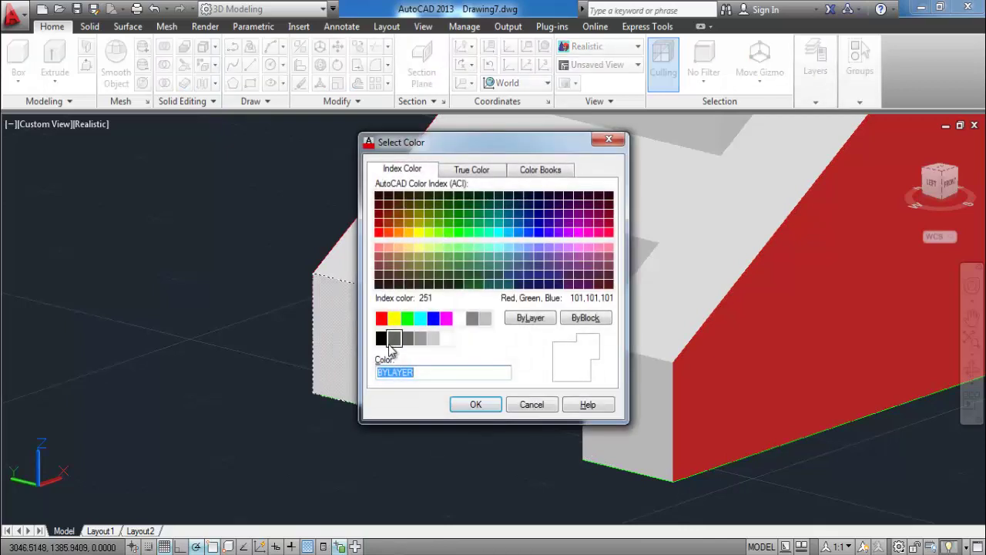
{"action": "left_click", "coordinate": [394, 318]}
{"action": "left_click", "coordinate": [476, 403]}
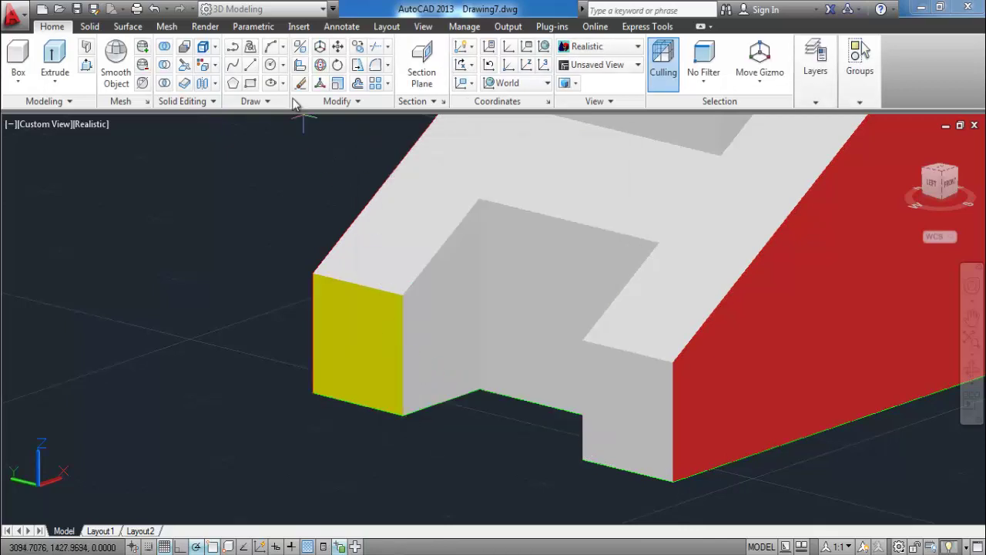
- Orbit to the opposite end and colour the tab's right end face yellow
{"action": "left_click", "coordinate": [586, 459]}
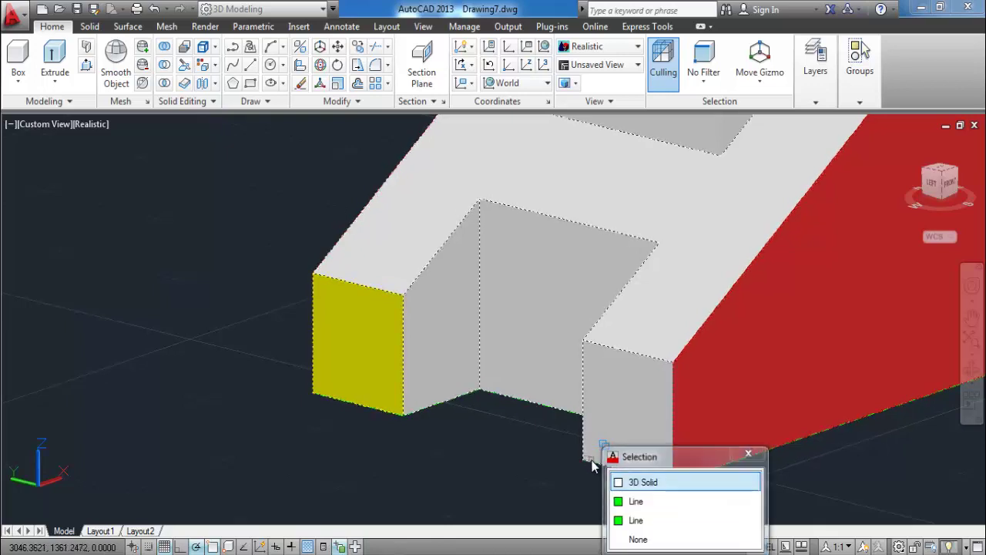
{"action": "left_click", "coordinate": [592, 460]}
{"action": "key", "text": "Return"}
{"action": "key", "text": "Return"}
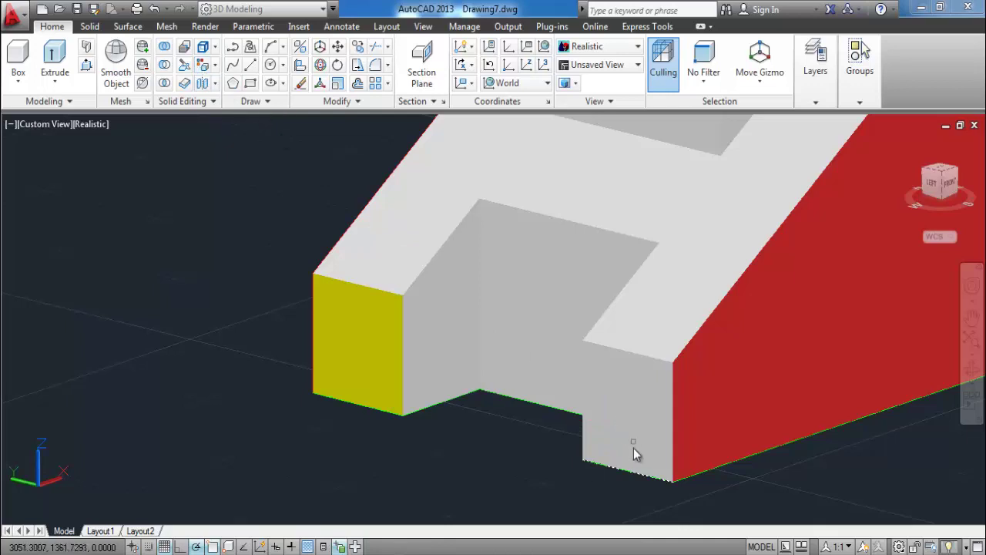
{"action": "middle_click_drag", "start_coordinate": [525, 454], "coordinate": [667, 460], "text": "shift"}
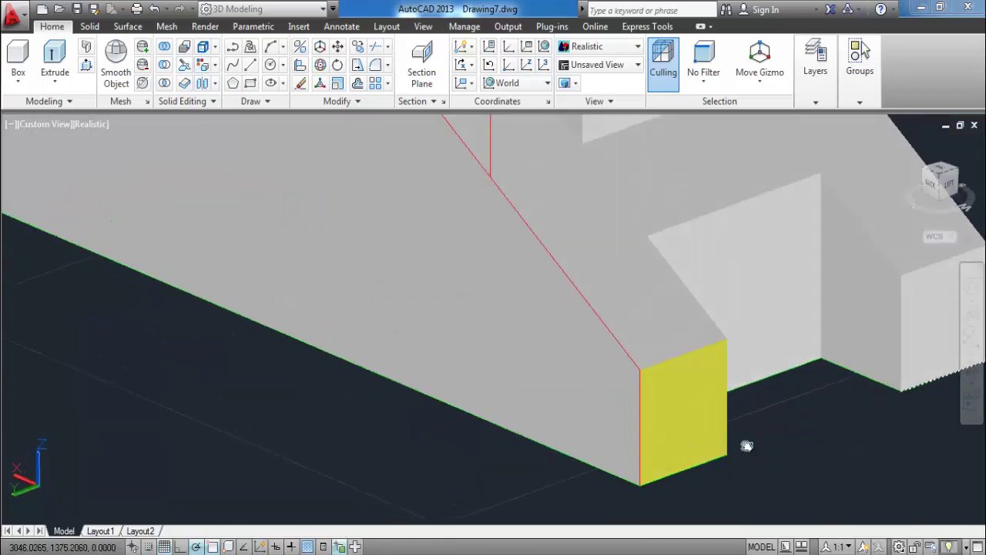
{"action": "middle_click_drag", "start_coordinate": [746, 447], "coordinate": [601, 432], "text": "shift"}
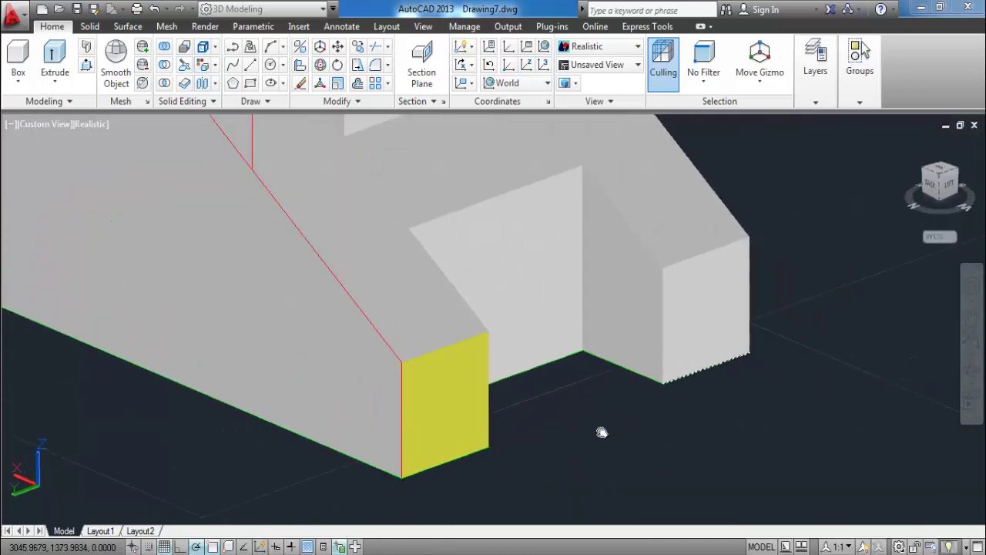
{"action": "left_click", "coordinate": [741, 346]}
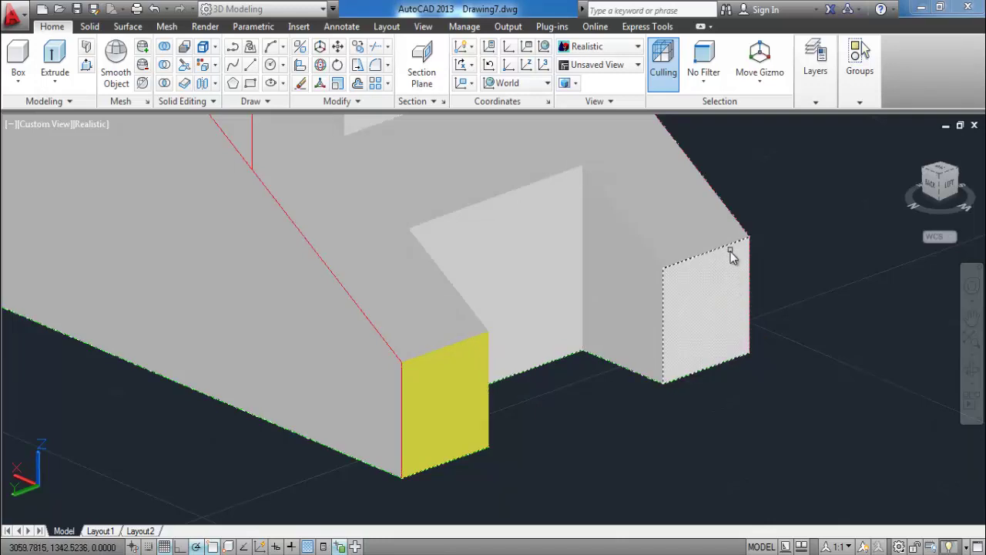
{"action": "key", "text": "Return"}
{"action": "left_click", "coordinate": [394, 317]}
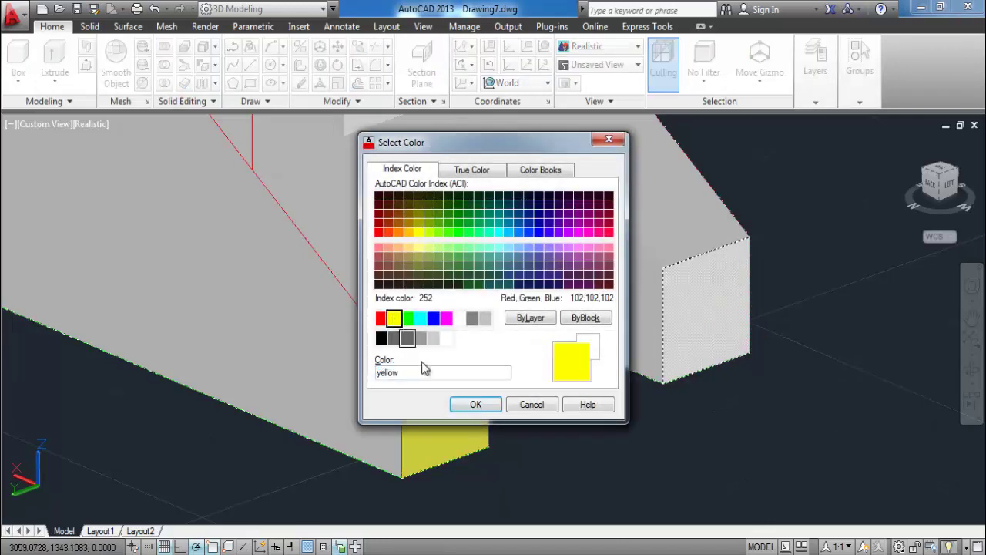
{"action": "left_click", "coordinate": [475, 405]}
- Colour the notch's inner back face yellow
{"action": "middle_click_drag", "start_coordinate": [689, 379], "coordinate": [698, 390], "text": "shift"}
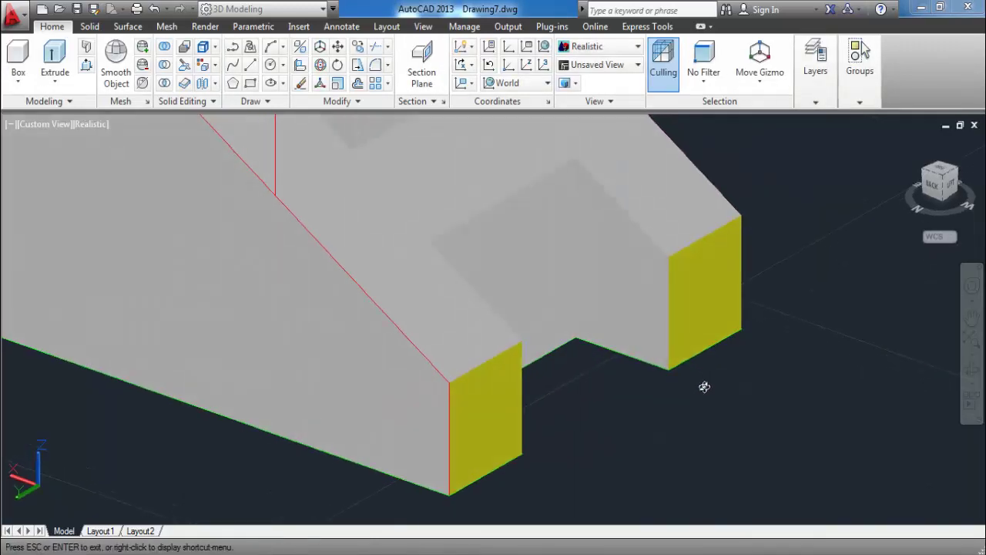
{"action": "left_click", "coordinate": [188, 68]}
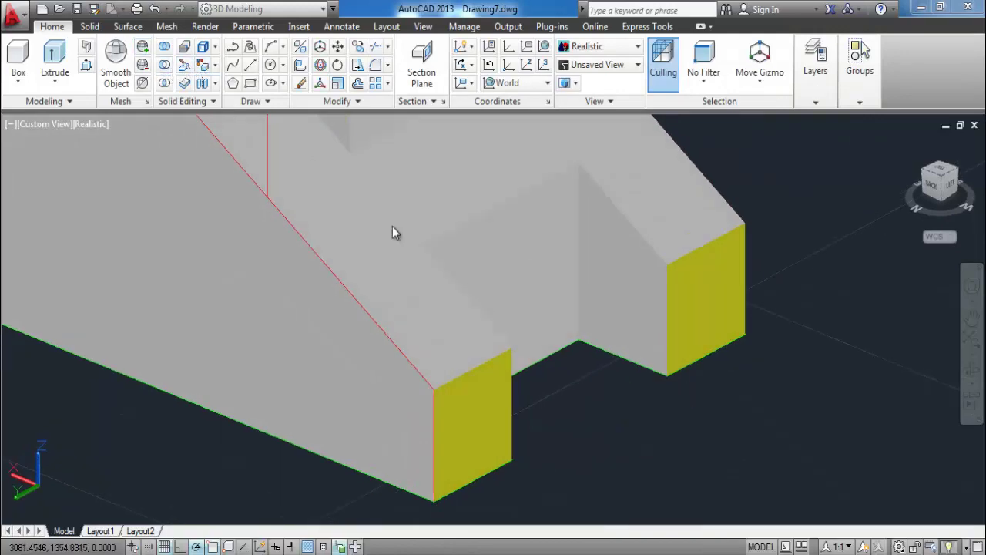
{"action": "left_click", "coordinate": [564, 342]}
{"action": "key", "text": "Return"}
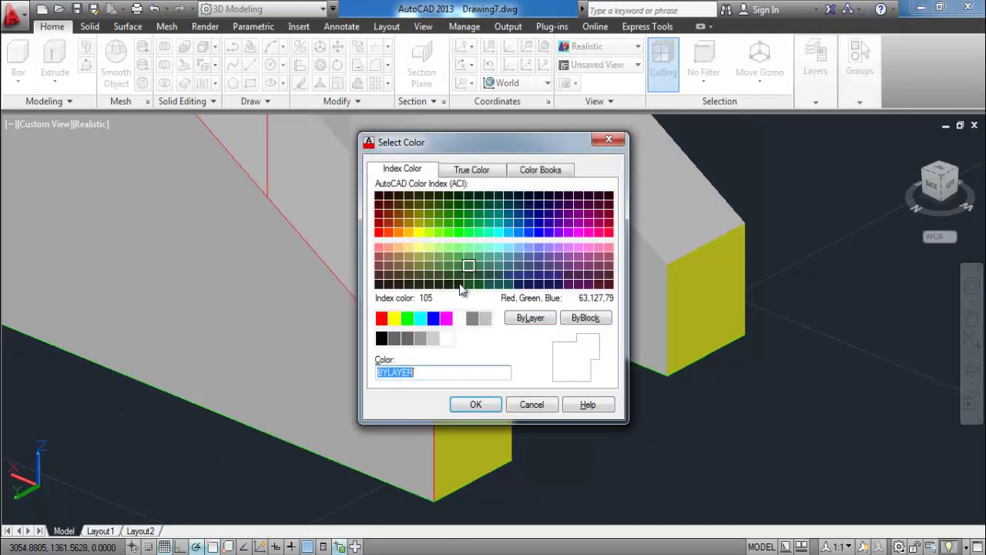
{"action": "left_click", "coordinate": [396, 317]}
{"action": "left_click", "coordinate": [475, 403]}
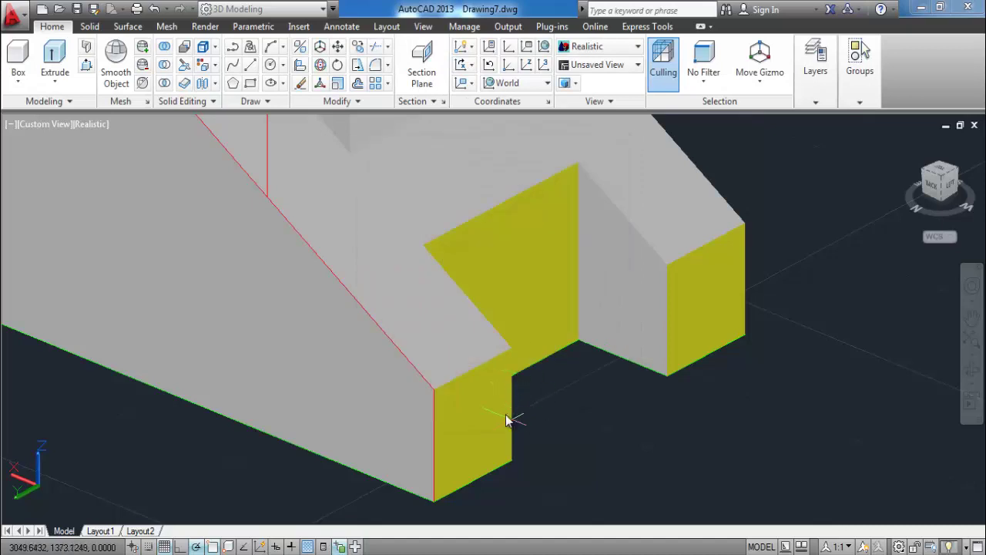
{"action": "scroll", "coordinate": [506, 414], "scroll_direction": "down", "scroll_amount": 2}
{"action": "middle_click_drag", "start_coordinate": [627, 410], "coordinate": [576, 374], "text": "shift"}
{"action": "scroll", "coordinate": [534, 219], "scroll_direction": "up", "scroll_amount": 3}
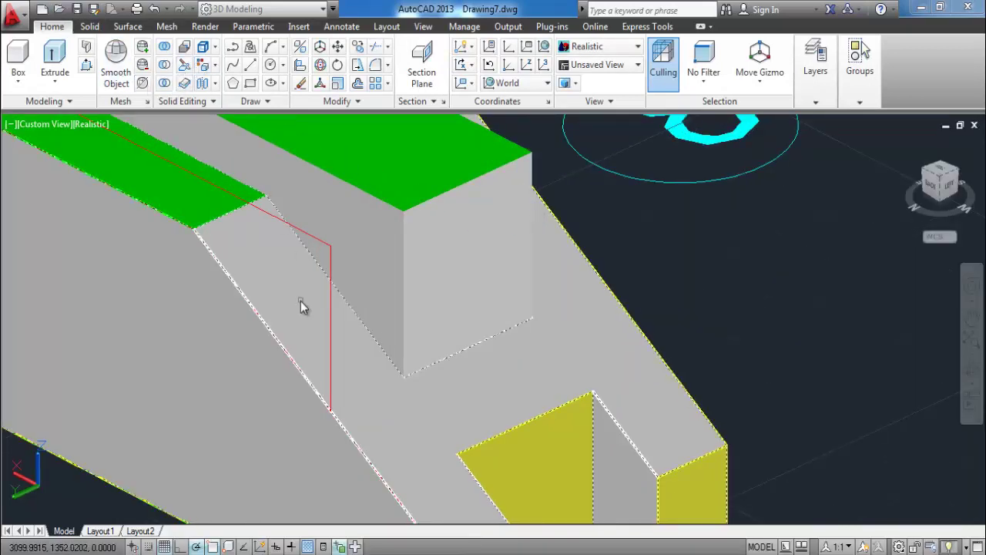
- Colour the raised rib's end face yellow
{"action": "left_click", "coordinate": [542, 287]}
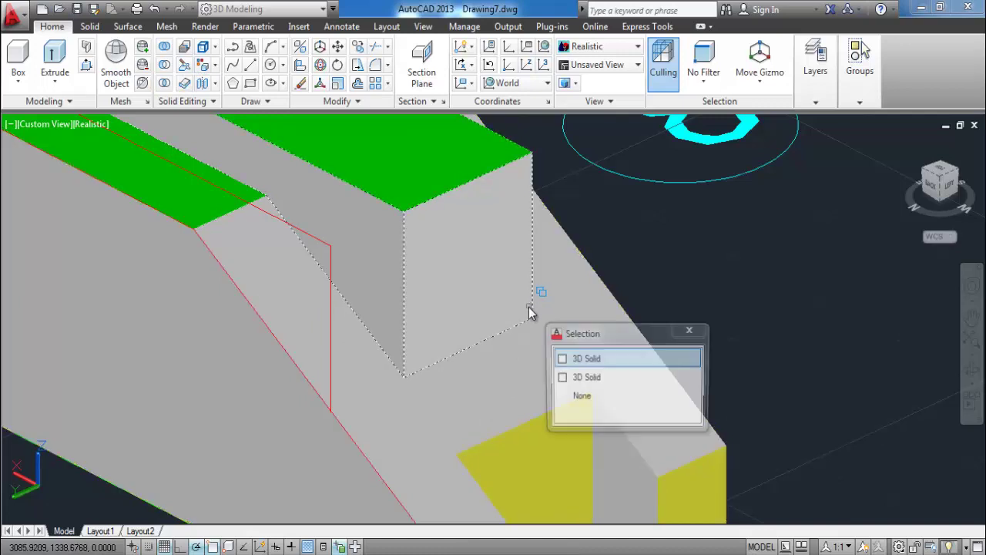
{"action": "key", "text": "Return"}
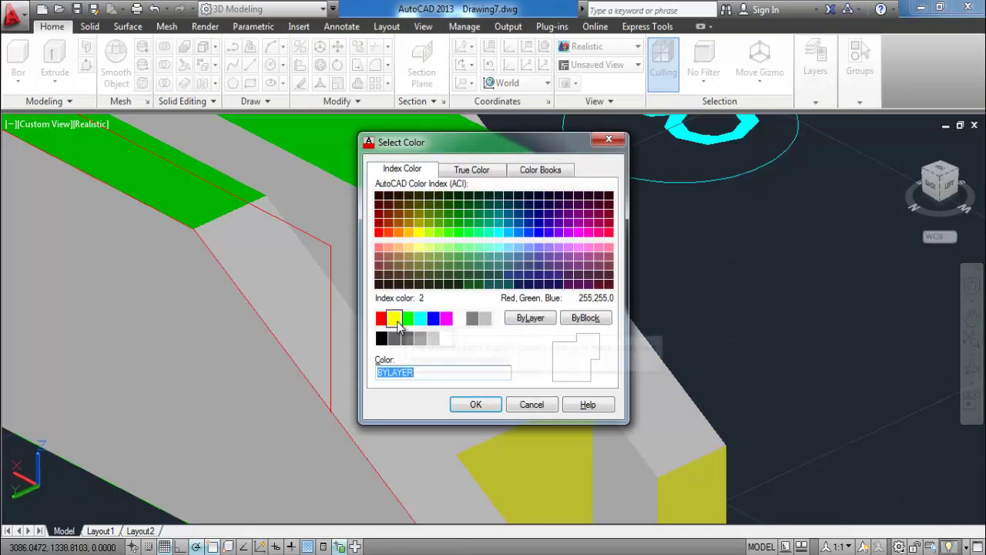
{"action": "left_click", "coordinate": [393, 317]}
{"action": "left_click", "coordinate": [470, 405]}
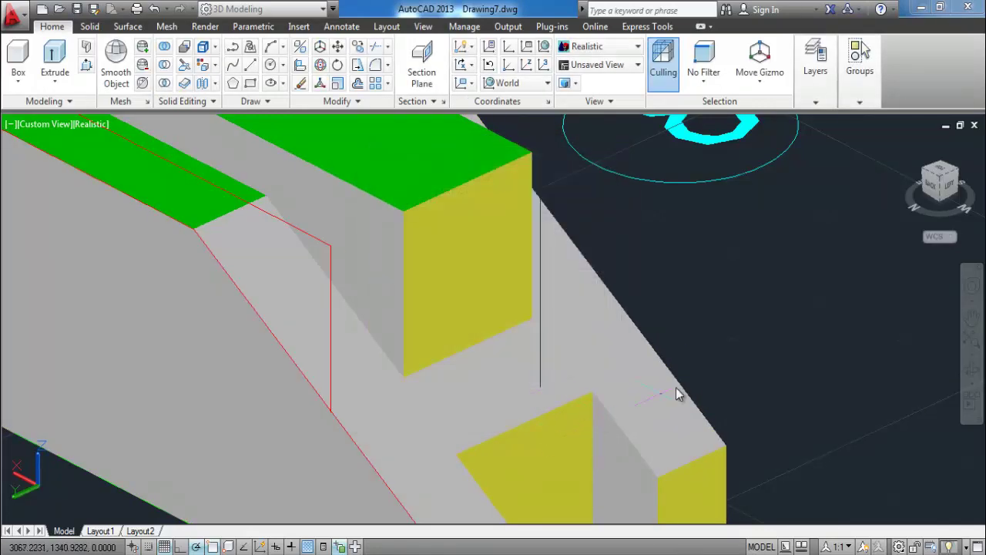
{"action": "scroll", "coordinate": [676, 395], "scroll_direction": "down", "scroll_amount": 5}
{"action": "scroll", "coordinate": [775, 429], "scroll_direction": "up", "scroll_amount": 1}
{"action": "middle_click_drag", "start_coordinate": [797, 429], "coordinate": [774, 436]}
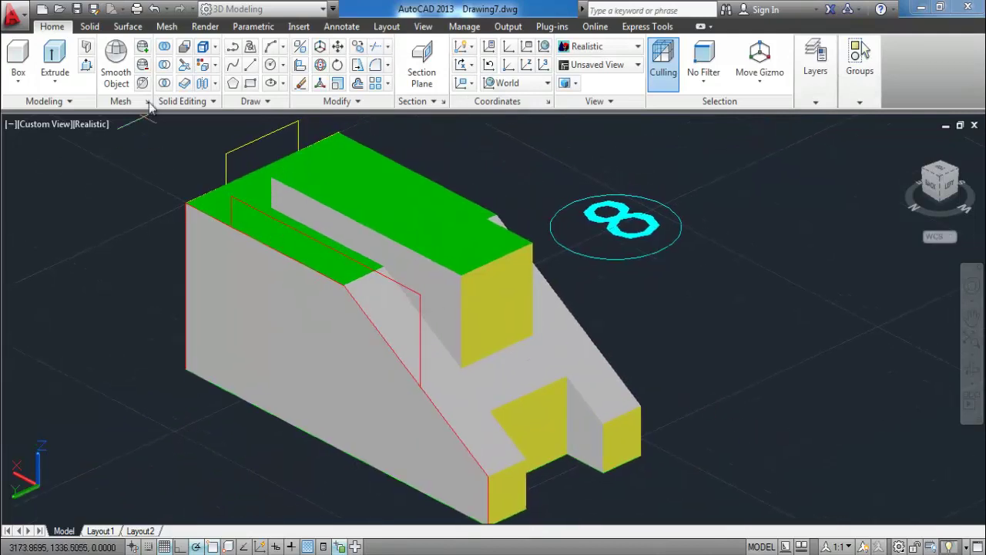
- Colour the sloped faces blue
{"action": "left_click", "coordinate": [205, 68]}
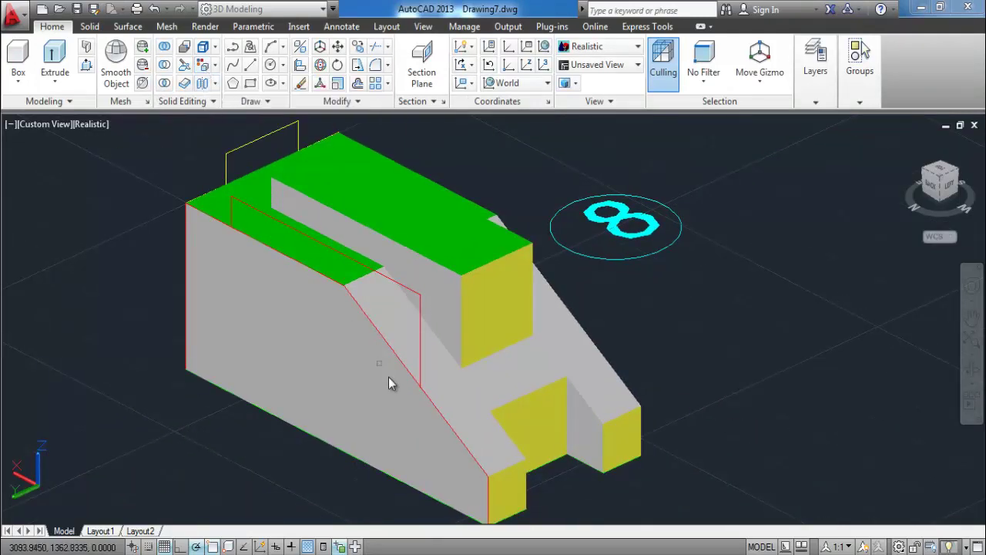
{"action": "left_click", "coordinate": [443, 401]}
{"action": "key", "text": "Return"}
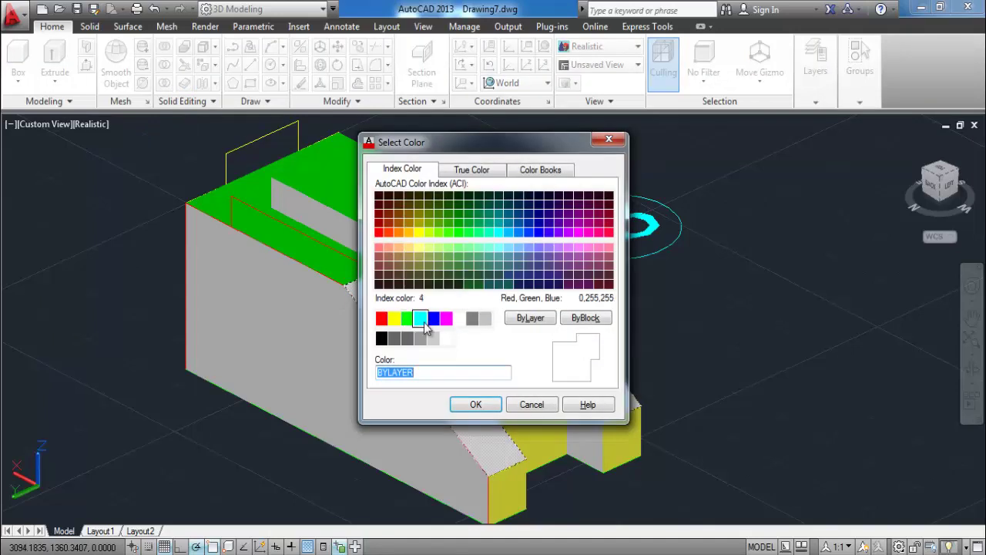
{"action": "left_click", "coordinate": [433, 317]}
{"action": "left_click", "coordinate": [476, 404]}
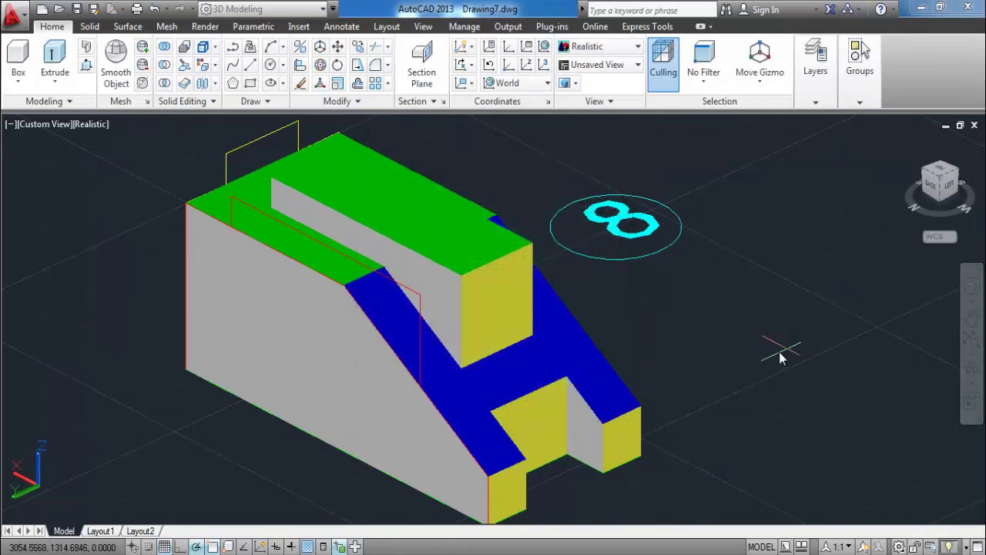
{"action": "mouse_move", "coordinate": [703, 383]}
{"action": "middle_mouse_down", "text": "shift"}
{"action": "mouse_move", "coordinate": [530, 370]}
{"action": "mouse_move", "coordinate": [660, 429]}
{"action": "middle_mouse_up", "text": "shift"}
- Orbit to the long front side and colour its large face red
{"action": "scroll", "coordinate": [639, 396], "scroll_direction": "down", "scroll_amount": 2}
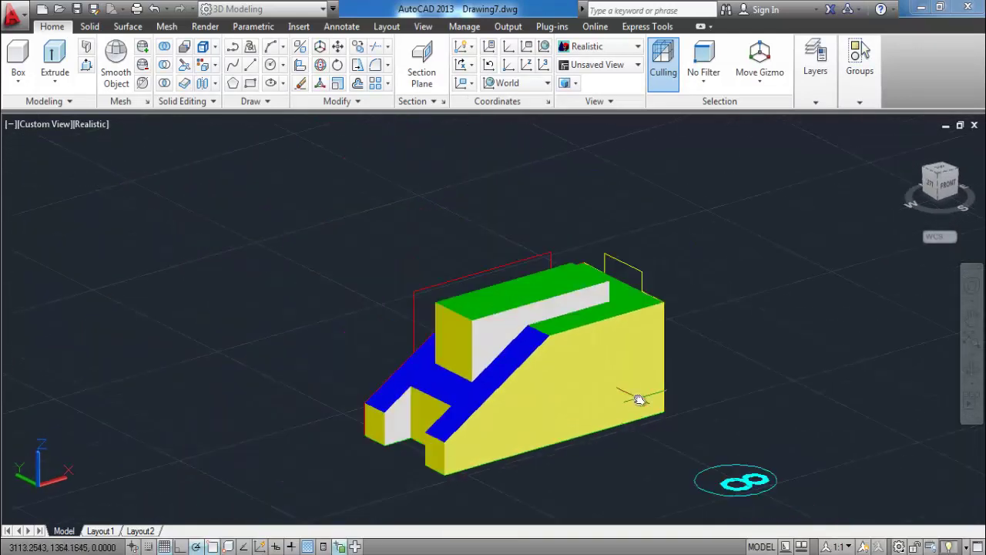
{"action": "scroll", "coordinate": [544, 407], "scroll_direction": "up", "scroll_amount": 2}
{"action": "mouse_move", "coordinate": [748, 412]}
{"action": "middle_mouse_down", "text": "shift"}
{"action": "mouse_move", "coordinate": [590, 440]}
{"action": "mouse_move", "coordinate": [701, 436]}
{"action": "mouse_move", "coordinate": [582, 440]}
{"action": "middle_mouse_up", "text": "shift"}
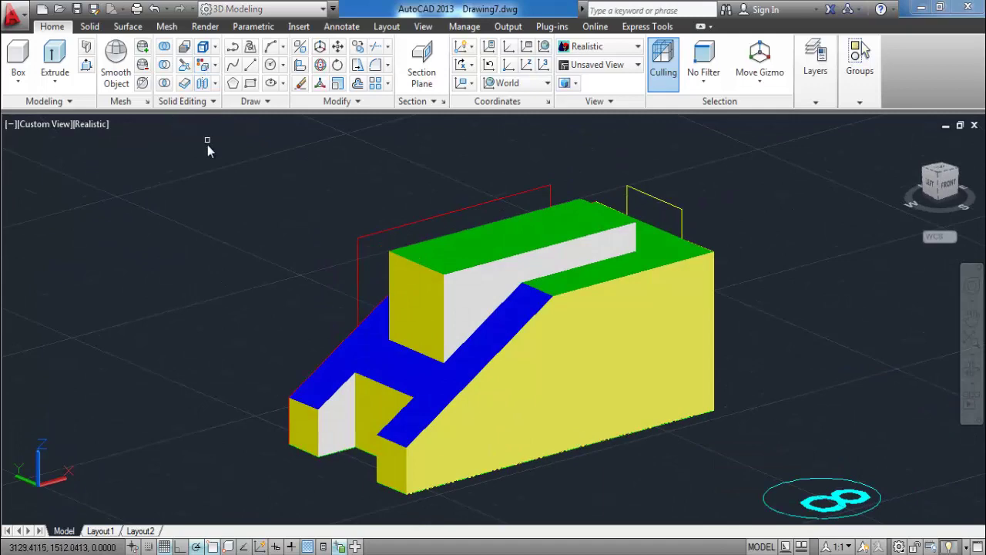
{"action": "scroll", "coordinate": [421, 497], "scroll_direction": "up", "scroll_amount": 2}
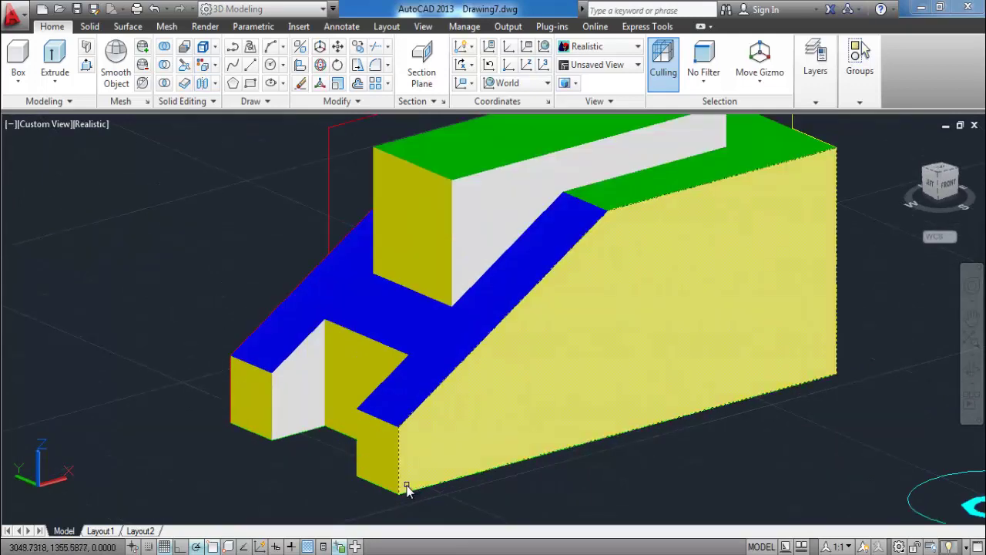
{"action": "key", "text": "Return"}
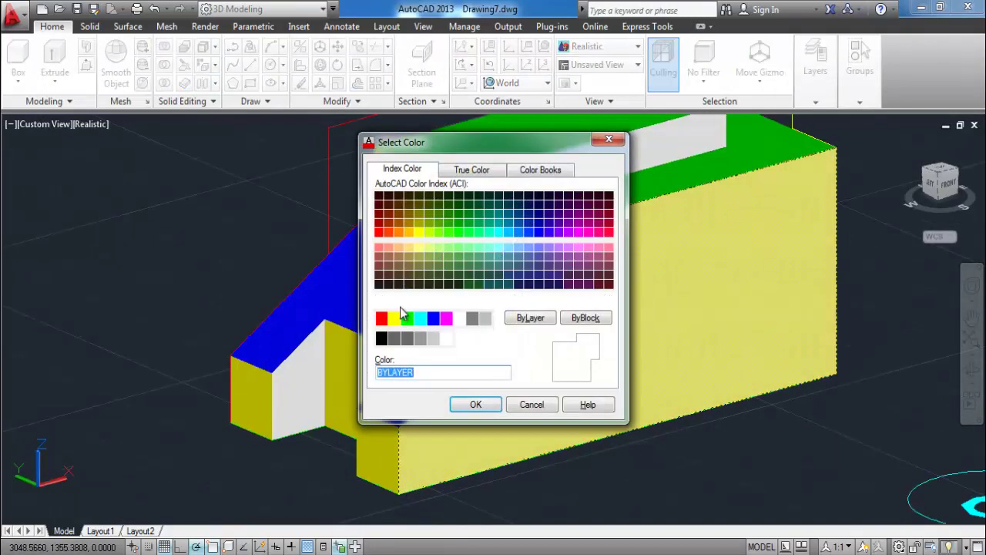
{"action": "left_click", "coordinate": [381, 317]}
{"action": "left_click", "coordinate": [474, 410]}
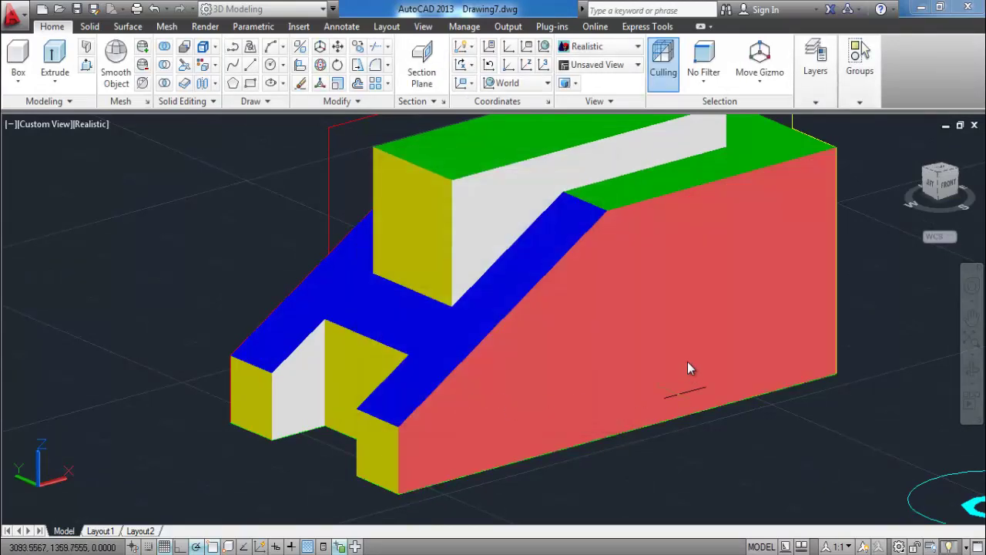
{"action": "middle_click_drag", "start_coordinate": [572, 285], "coordinate": [493, 316]}
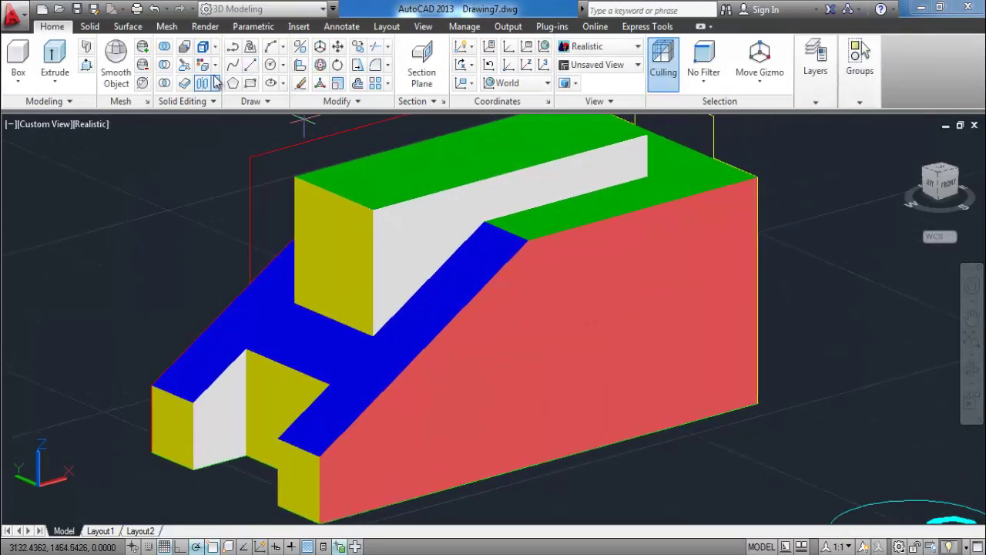
{"action": "left_click", "coordinate": [205, 68]}
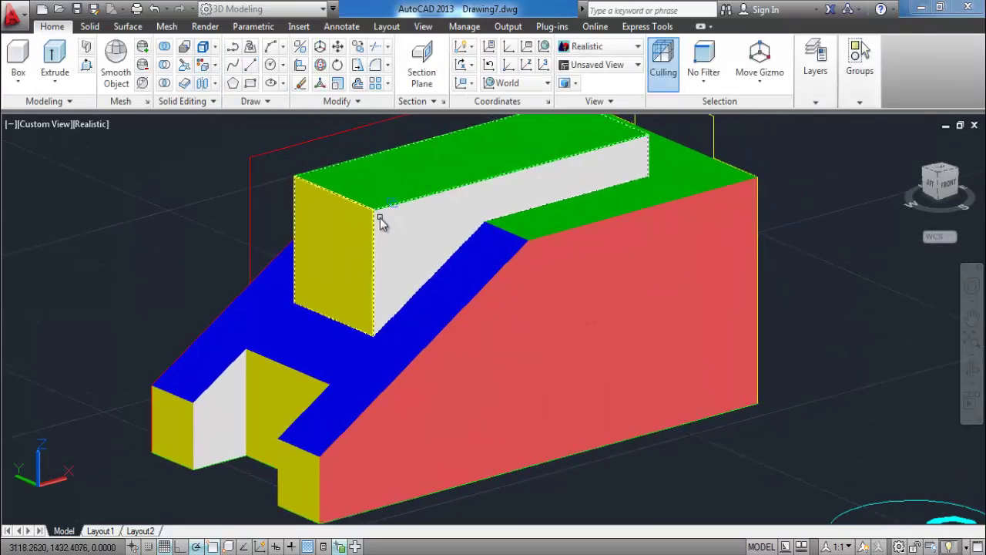
{"action": "left_click", "coordinate": [380, 218]}
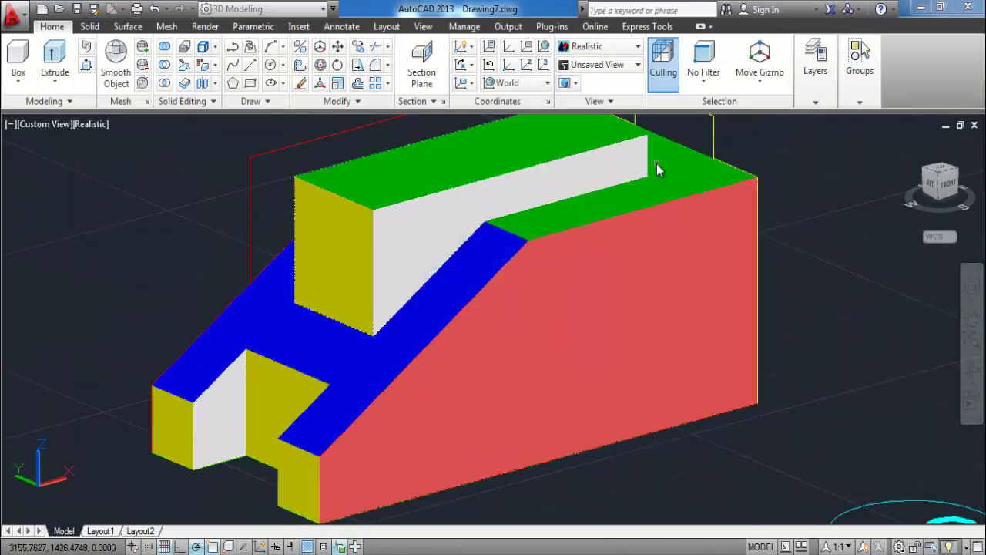
{"action": "middle_click_drag", "start_coordinate": [657, 170], "coordinate": [633, 227]}
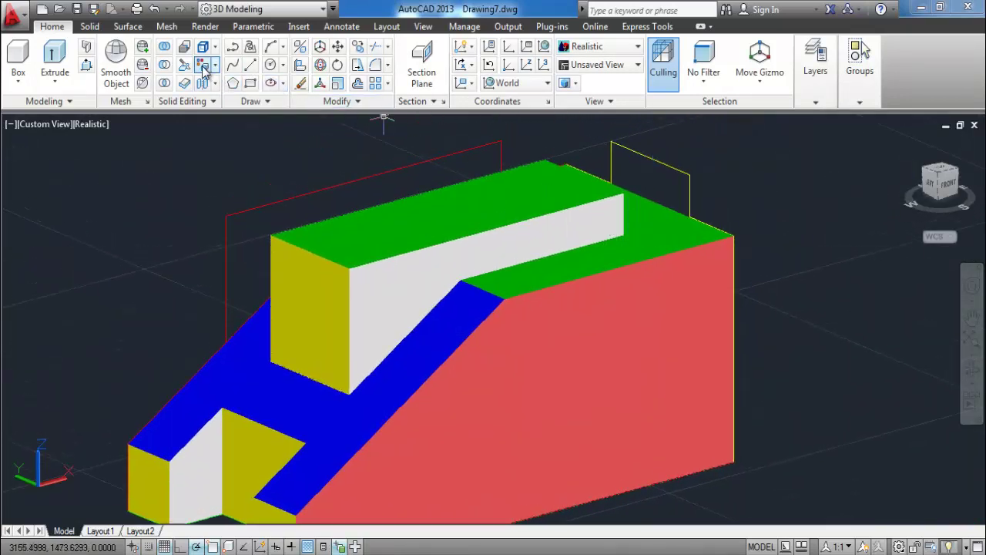
{"action": "left_click", "coordinate": [614, 238]}
{"action": "key", "text": "Return"}
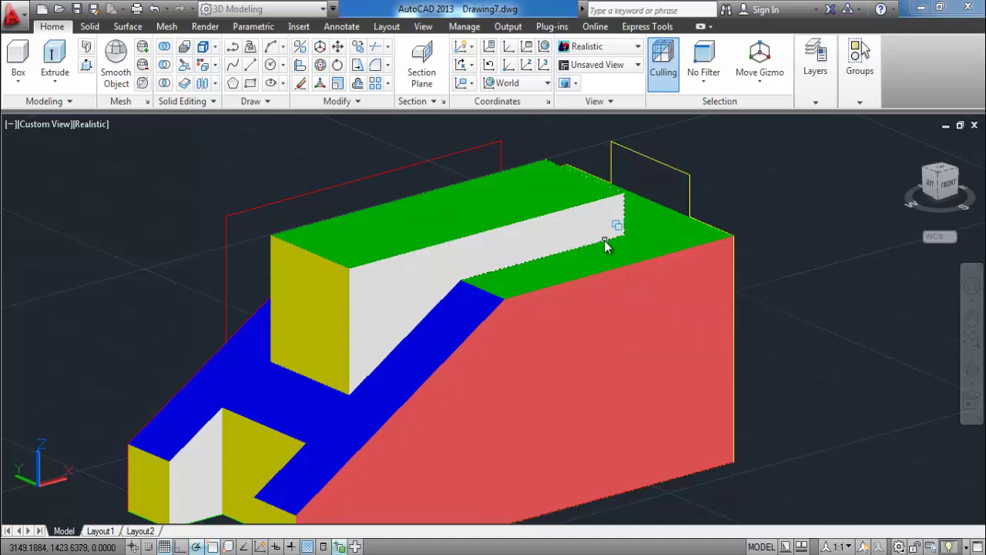
{"action": "key", "text": "Return"}
{"action": "left_click", "coordinate": [385, 319]}
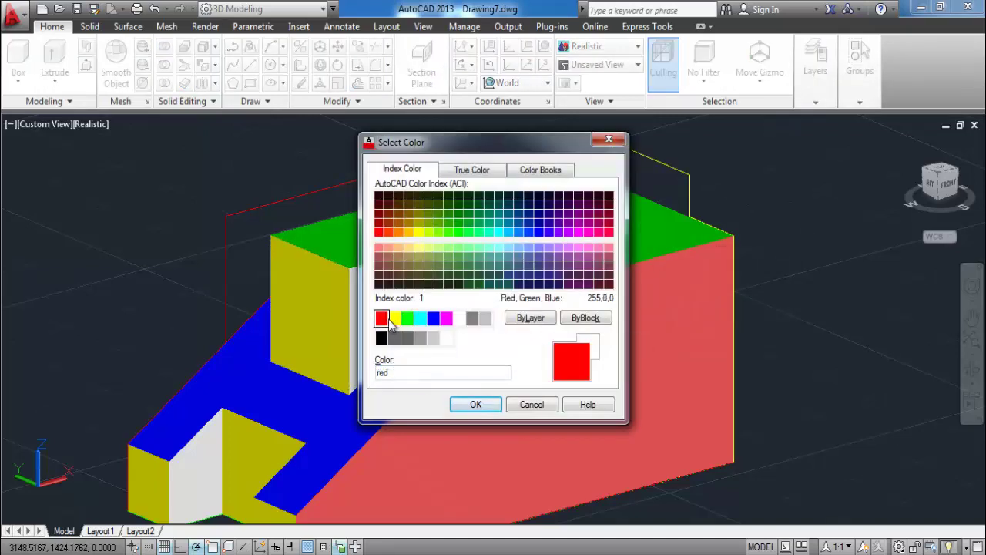
{"action": "left_click", "coordinate": [472, 404]}
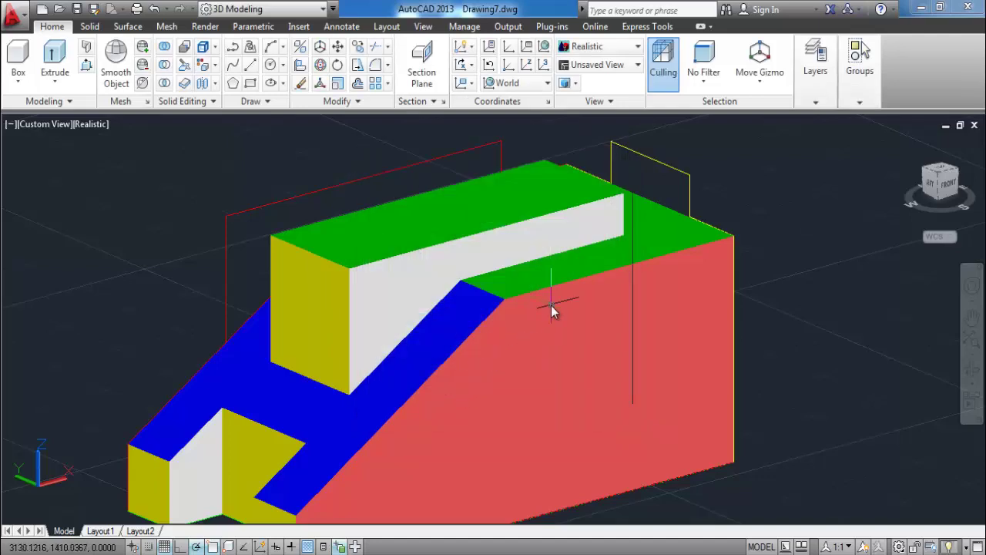
{"action": "key", "text": "Escape"}
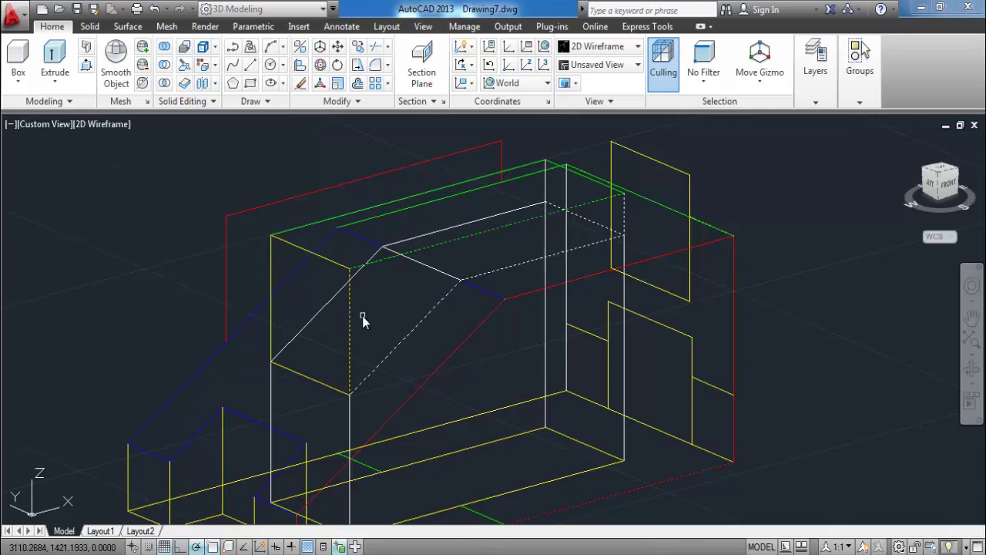
- Colour the upper block's inner face red with COL
{"action": "type", "text": "col"}
{"action": "key", "text": "Return"}
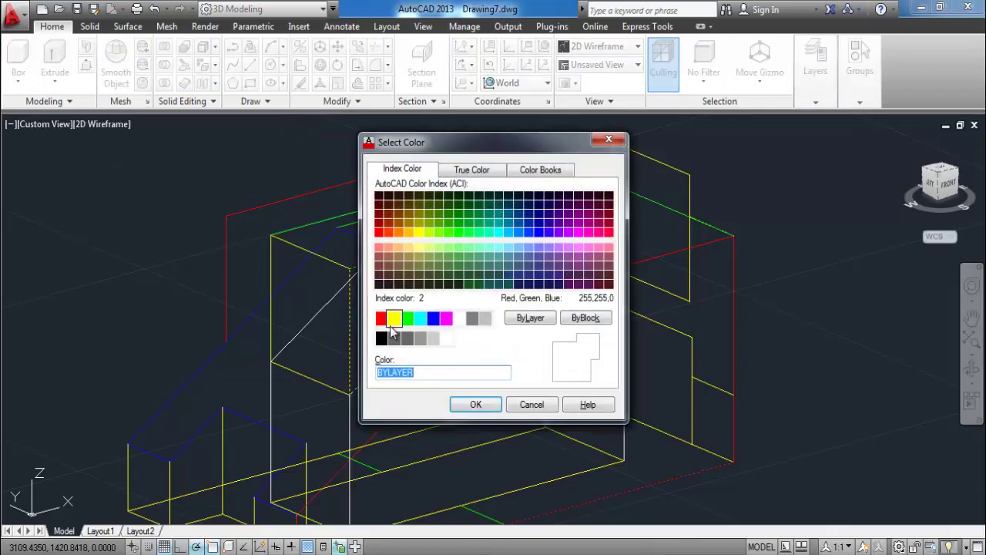
{"action": "left_click", "coordinate": [382, 317]}
{"action": "left_click", "coordinate": [475, 404]}
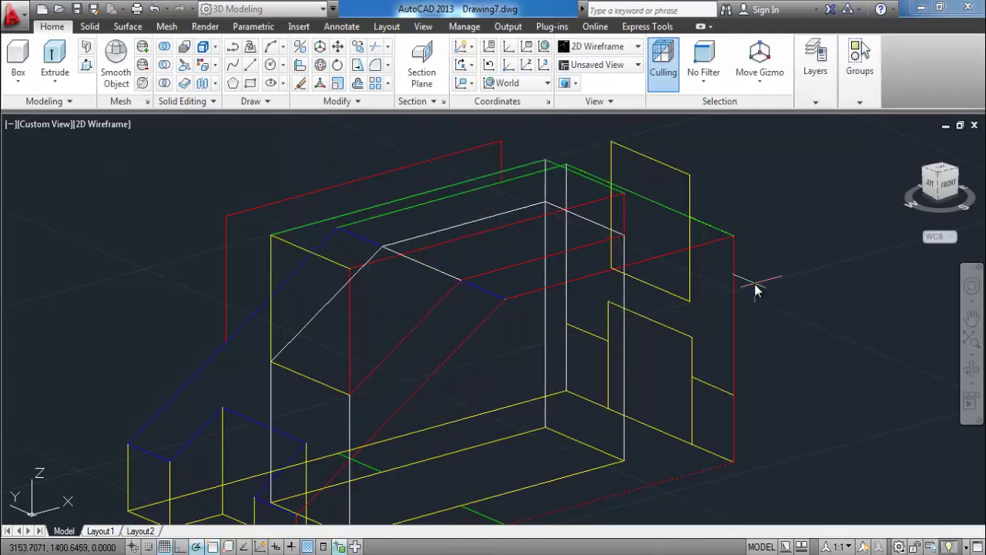
{"action": "scroll", "coordinate": [755, 285], "scroll_direction": "down", "scroll_amount": 2}
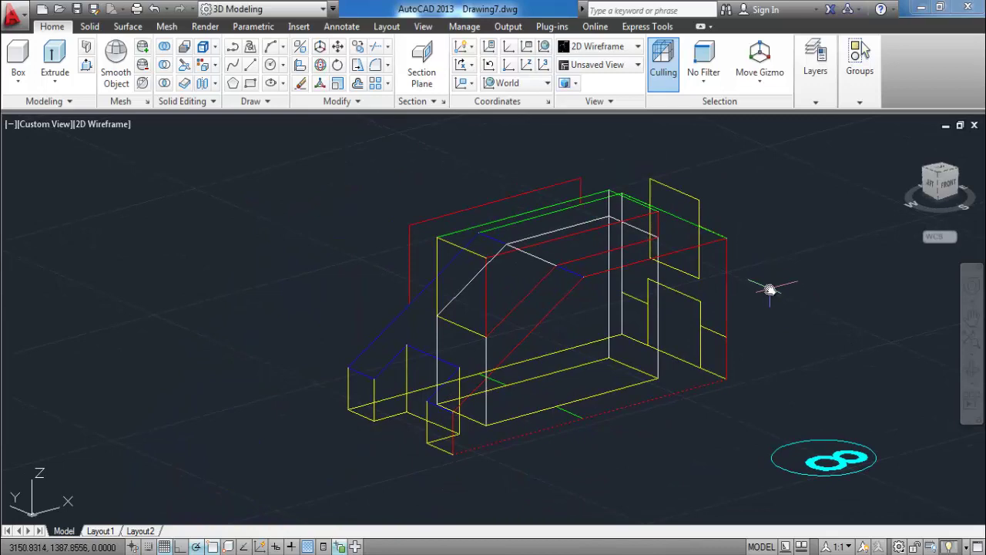
{"action": "scroll", "coordinate": [770, 351], "scroll_direction": "up", "scroll_amount": 2}
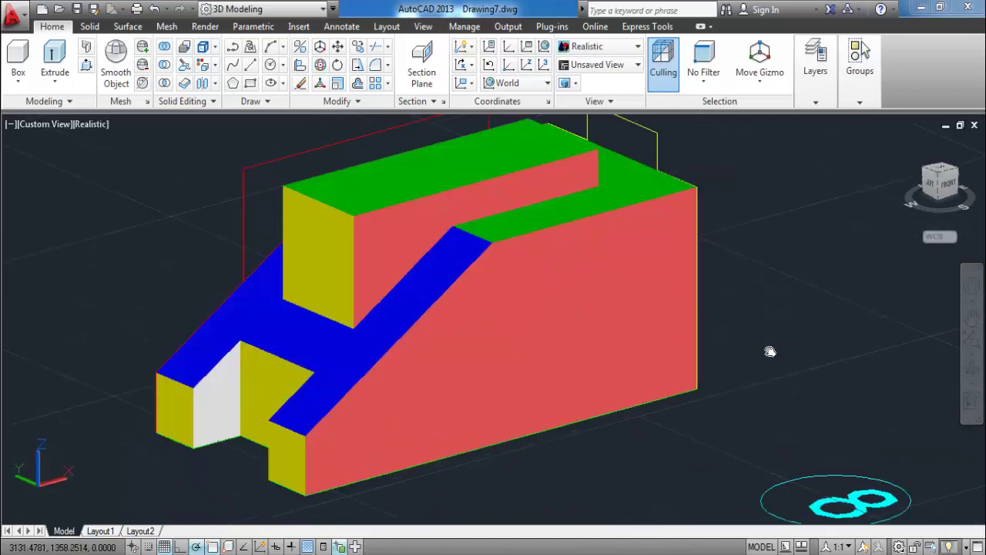
{"action": "mouse_move", "coordinate": [770, 351]}
{"action": "middle_mouse_down", "text": "shift"}
{"action": "mouse_move", "coordinate": [594, 370]}
{"action": "mouse_move", "coordinate": [711, 398]}
{"action": "mouse_move", "coordinate": [654, 347]}
{"action": "mouse_move", "coordinate": [641, 367]}
{"action": "mouse_move", "coordinate": [554, 352]}
{"action": "mouse_move", "coordinate": [531, 328]}
{"action": "middle_mouse_up", "text": "shift"}
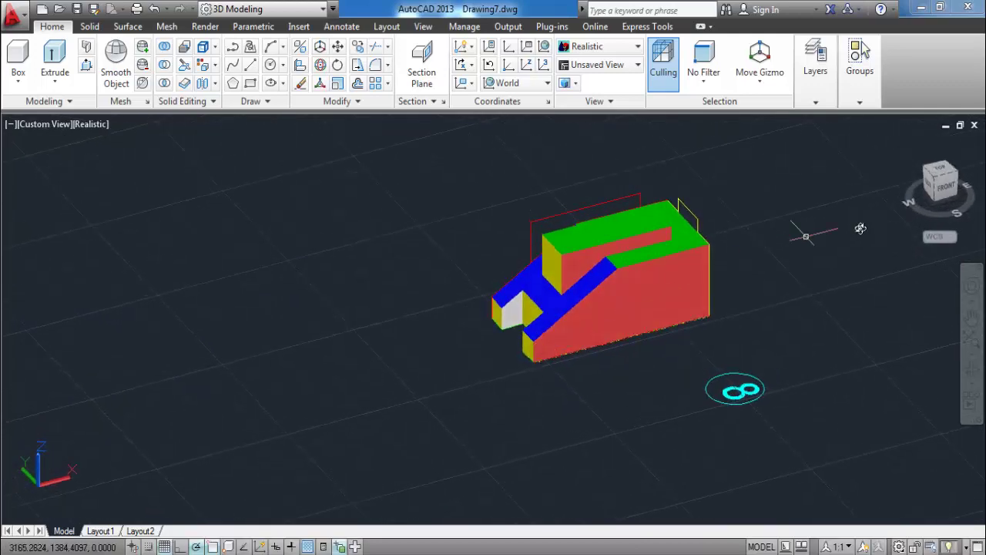
{"action": "left_click", "coordinate": [930, 174]}
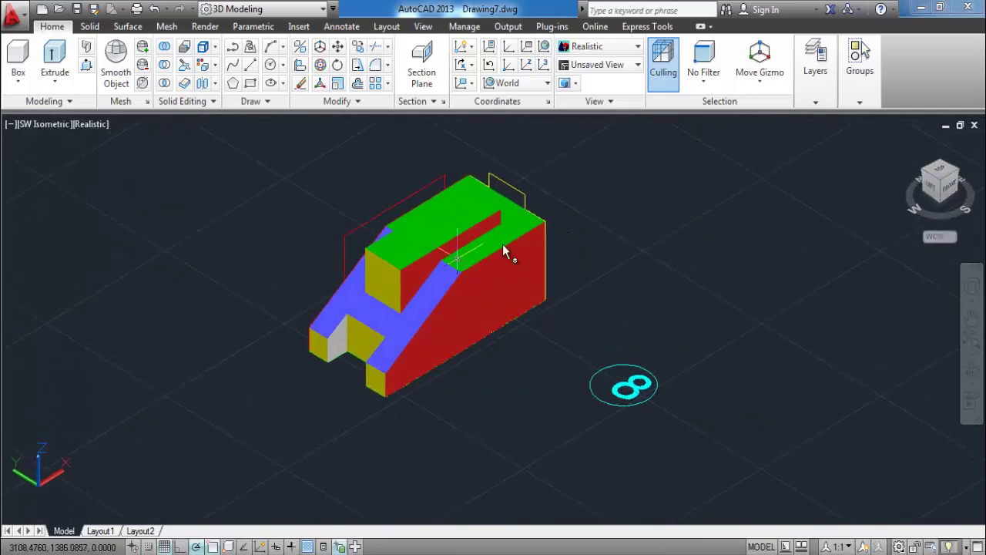
{"action": "scroll", "coordinate": [627, 220], "scroll_direction": "up", "scroll_amount": 3}
{"action": "scroll", "coordinate": [654, 257], "scroll_direction": "down", "scroll_amount": 3}
{"action": "scroll", "coordinate": [594, 413], "scroll_direction": "up", "scroll_amount": 1}
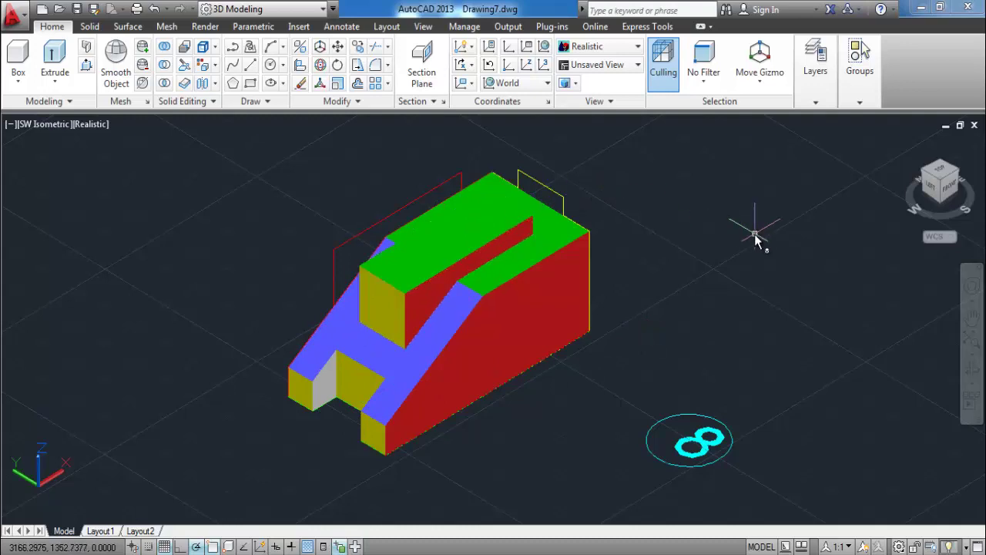
{"action": "scroll", "coordinate": [422, 323], "scroll_direction": "up", "scroll_amount": 2}
{"action": "middle_click_drag", "start_coordinate": [421, 371], "coordinate": [543, 389], "text": "shift"}
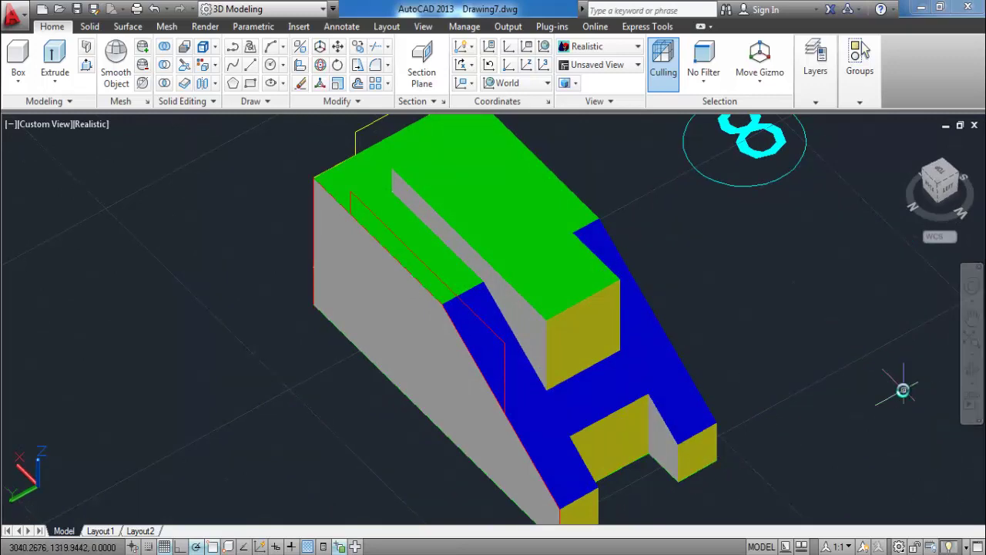
{"action": "middle_click_drag", "start_coordinate": [810, 378], "coordinate": [655, 354], "text": "shift"}
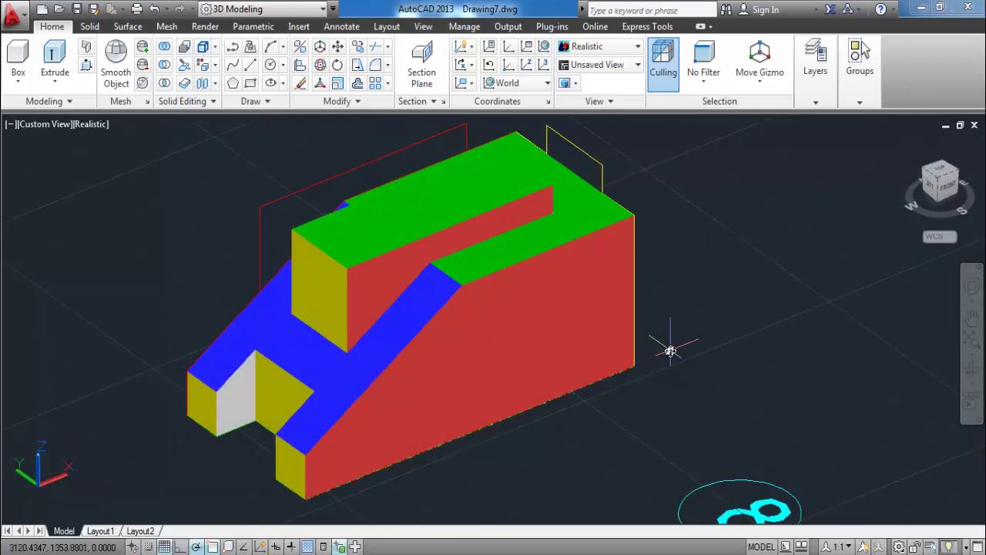
{"action": "scroll", "coordinate": [691, 367], "scroll_direction": "down", "scroll_amount": 2}
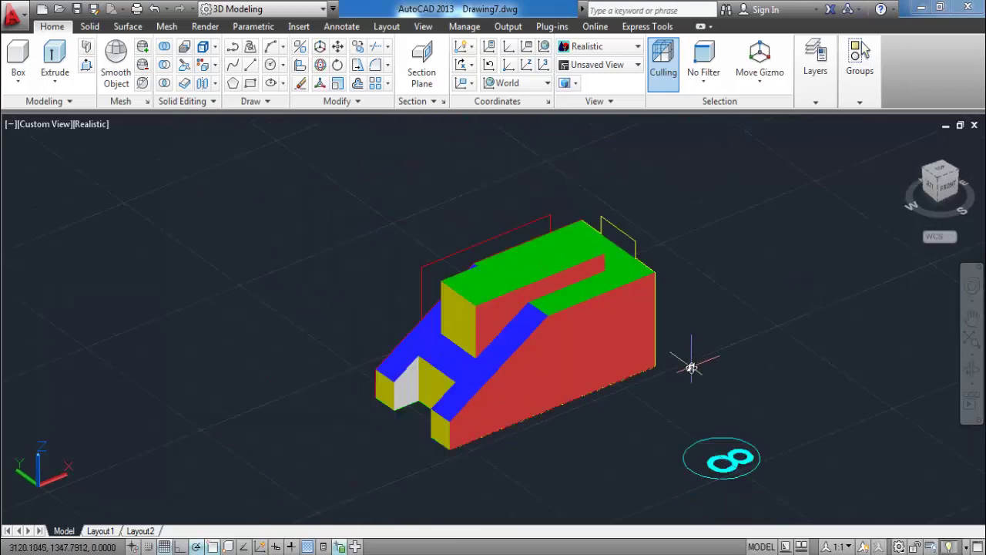